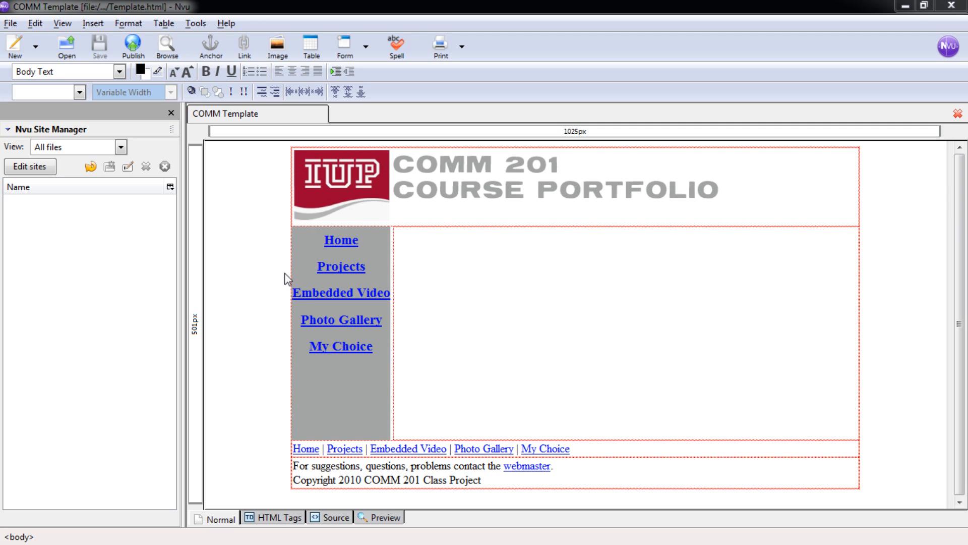
- Bring up the CSS Stylesheets editor in simple (non-expert) rule mode
{"action": "left_click", "coordinate": [195, 23]}
{"action": "left_click", "coordinate": [215, 66]}
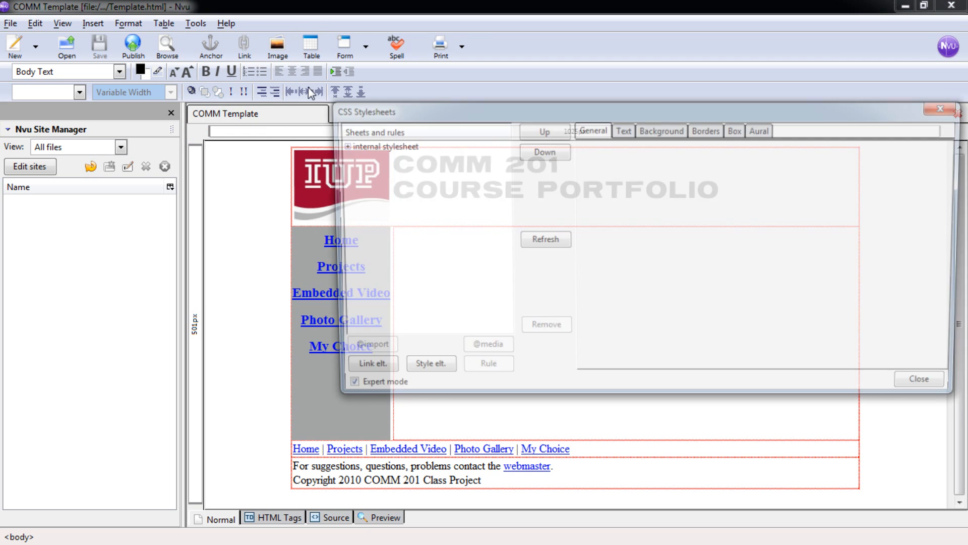
{"action": "left_click_drag", "start_coordinate": [465, 106], "coordinate": [210, 101]}
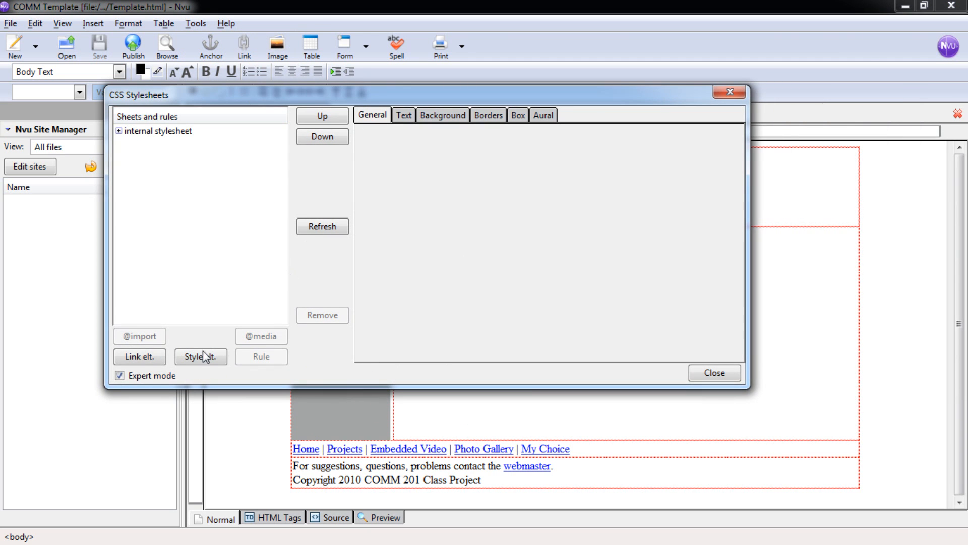
{"action": "left_click", "coordinate": [120, 376]}
- Create a new class rule named btmnav in the internal stylesheet
{"action": "left_click", "coordinate": [259, 357]}
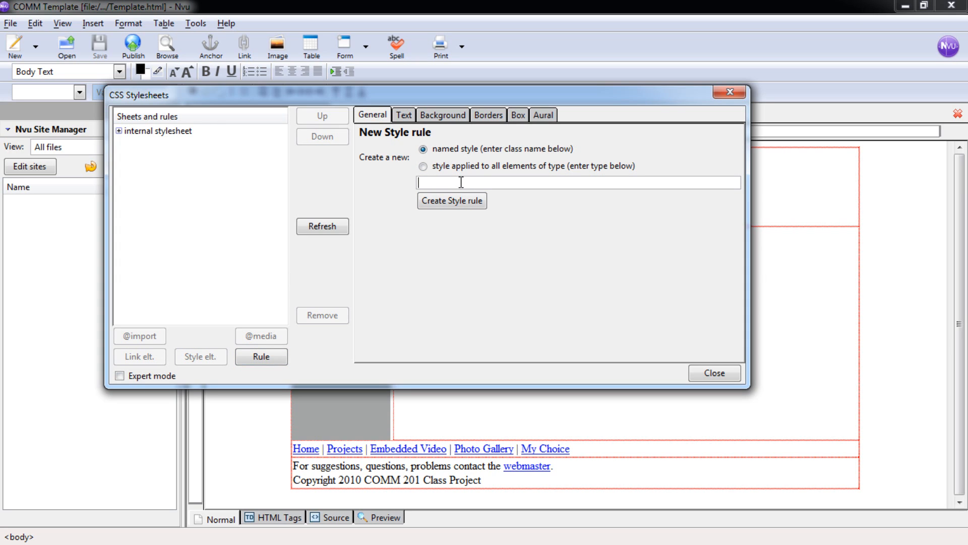
{"action": "type", "text": "bt"}
{"action": "type", "text": "m"}
{"action": "type", "text": "nav"}
{"action": "left_click", "coordinate": [453, 200]}
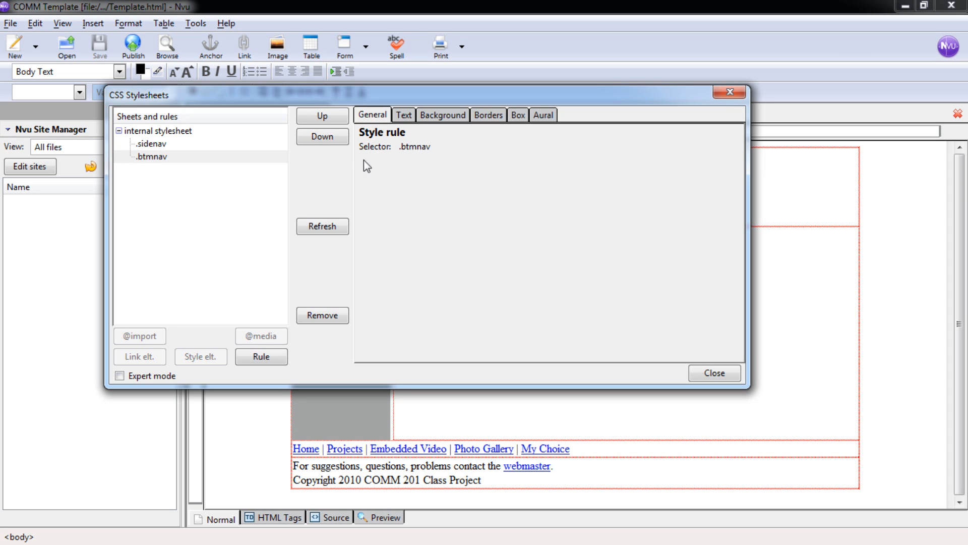
- Set btmnav text to predefined Times New Roman, Times, serif with a 10pt point size
{"action": "left_click", "coordinate": [405, 115]}
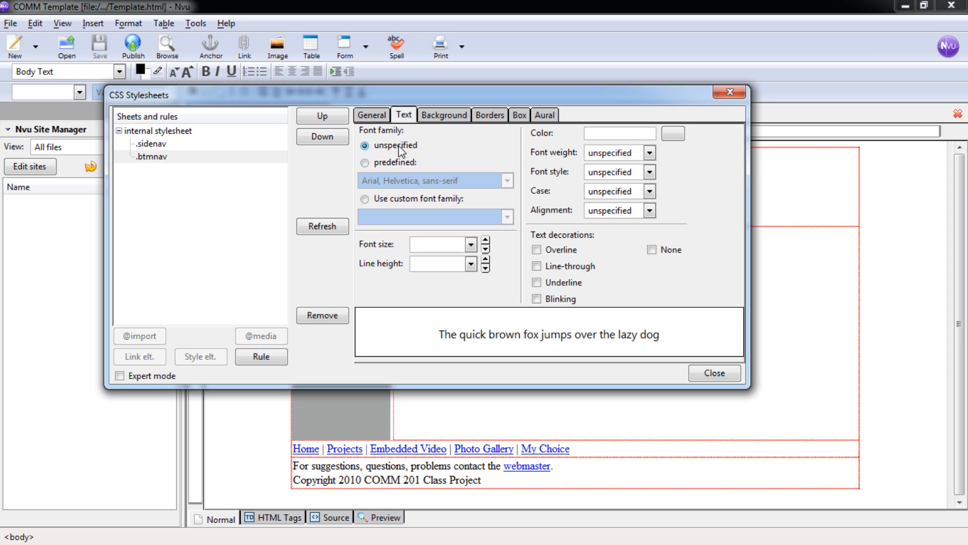
{"action": "left_click", "coordinate": [366, 163]}
{"action": "left_click", "coordinate": [435, 180]}
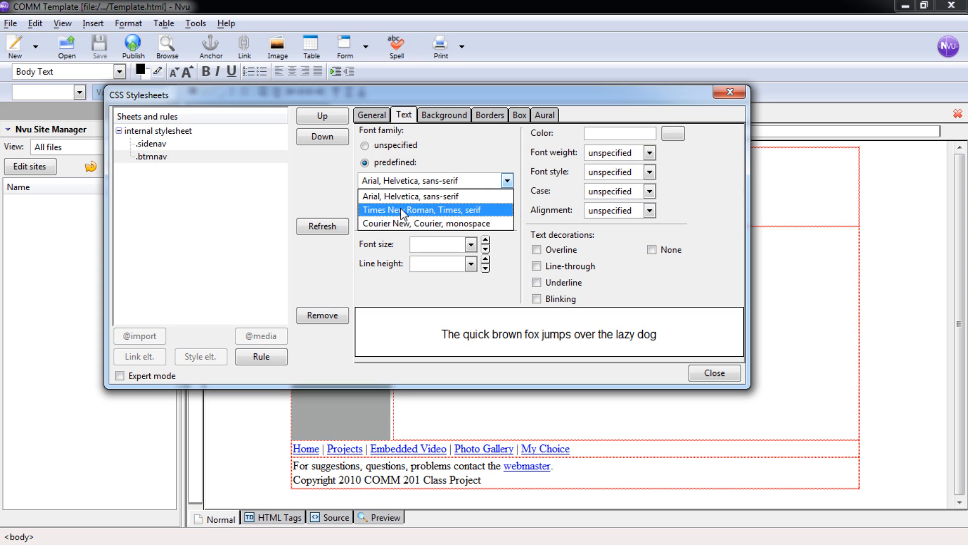
{"action": "left_click", "coordinate": [400, 209]}
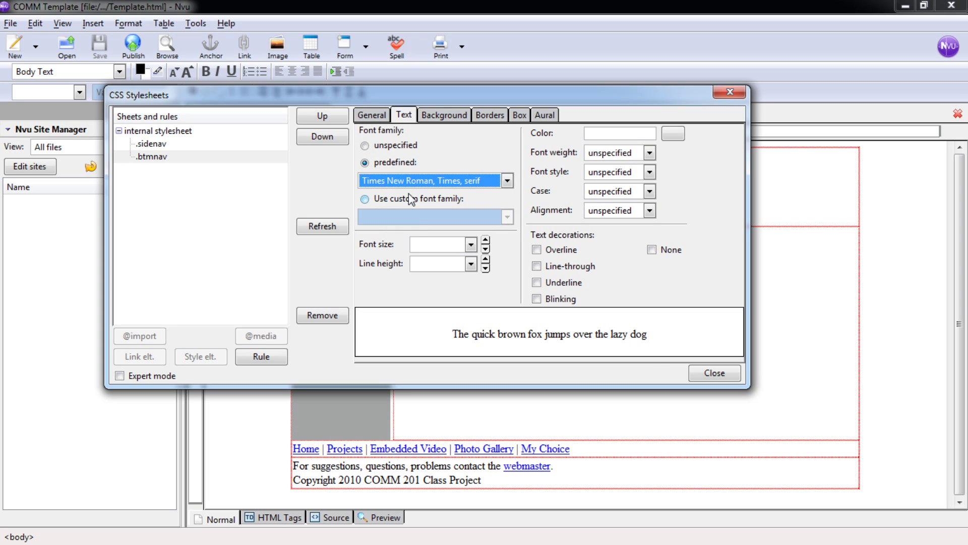
{"action": "left_click", "coordinate": [470, 244]}
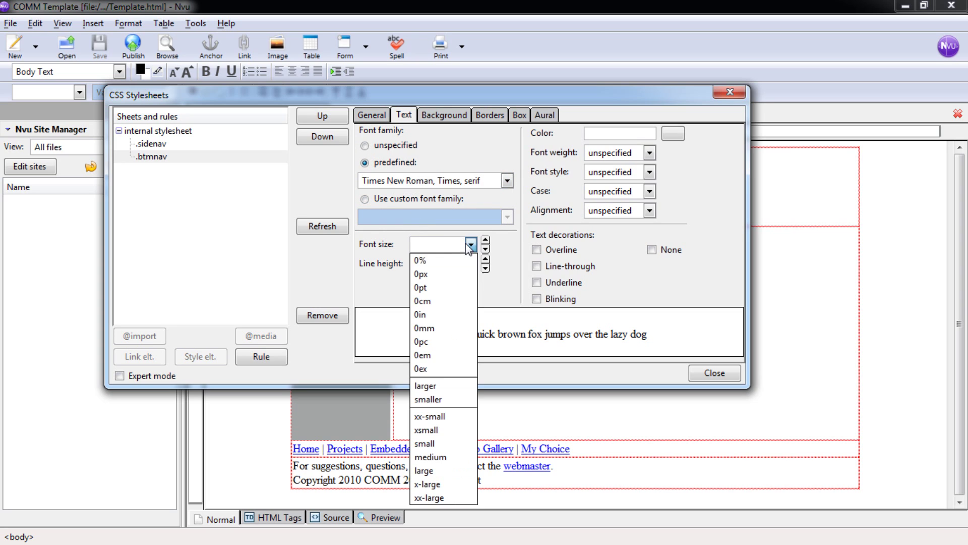
{"action": "left_click", "coordinate": [424, 277]}
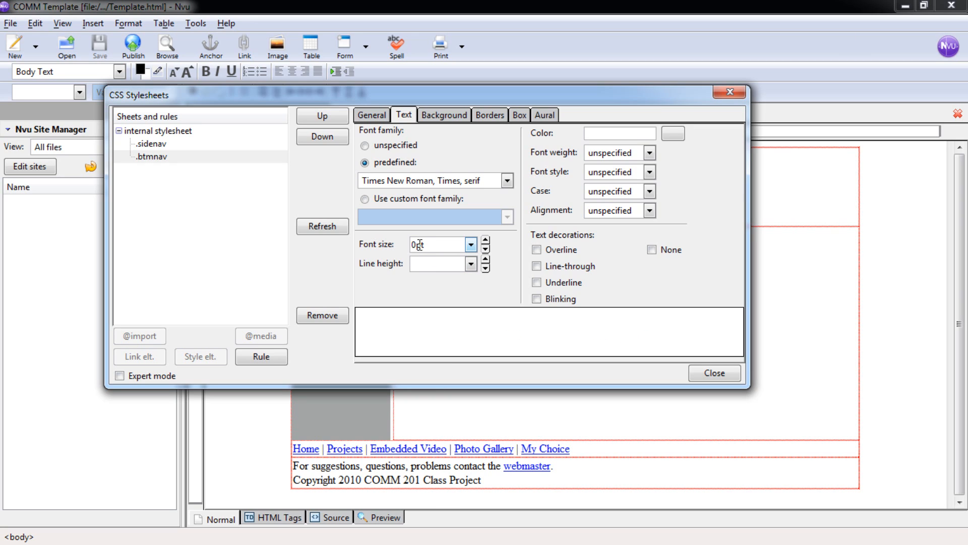
{"action": "left_click", "coordinate": [416, 244]}
{"action": "type", "text": "1"}
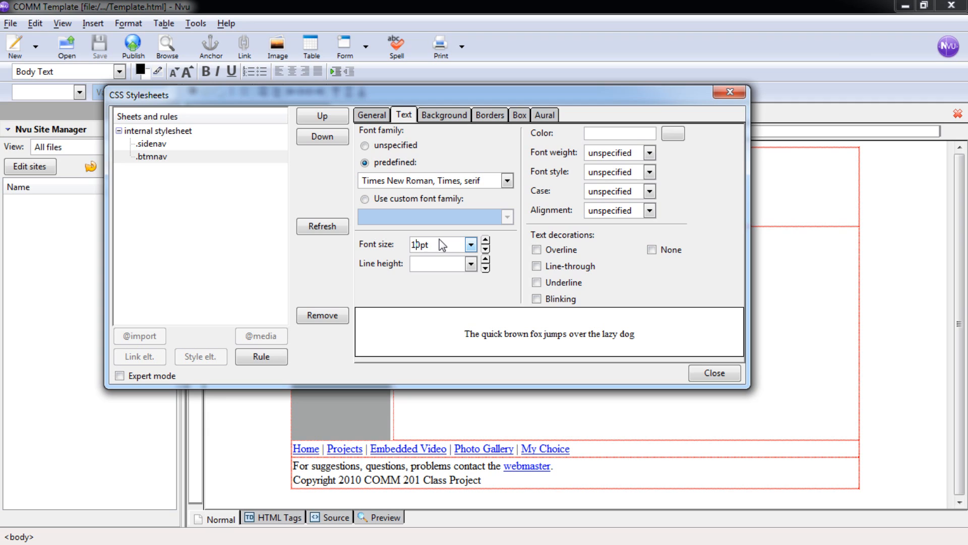
- Give btmnav the grey background colour #A2A5A4
{"action": "left_click", "coordinate": [443, 115]}
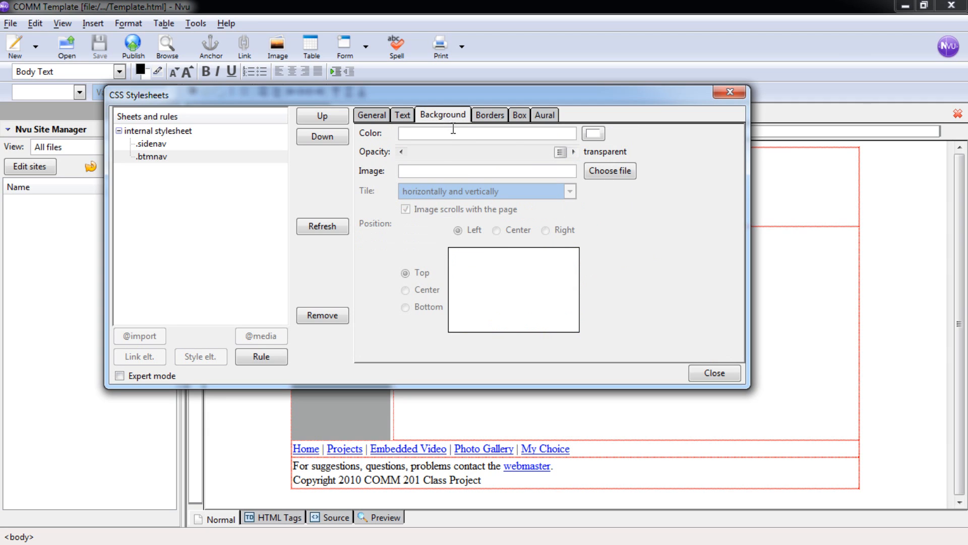
{"action": "left_click", "coordinate": [593, 135]}
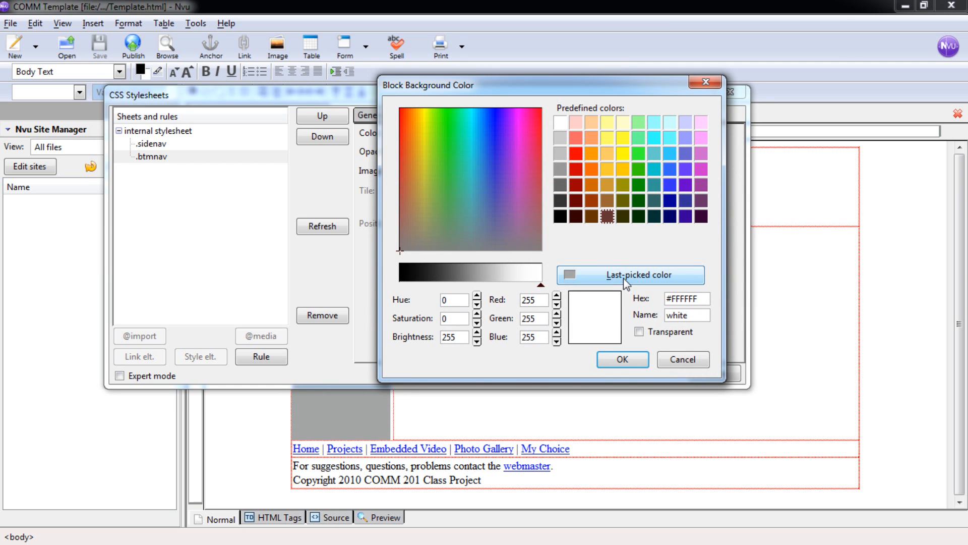
{"action": "left_click", "coordinate": [623, 277]}
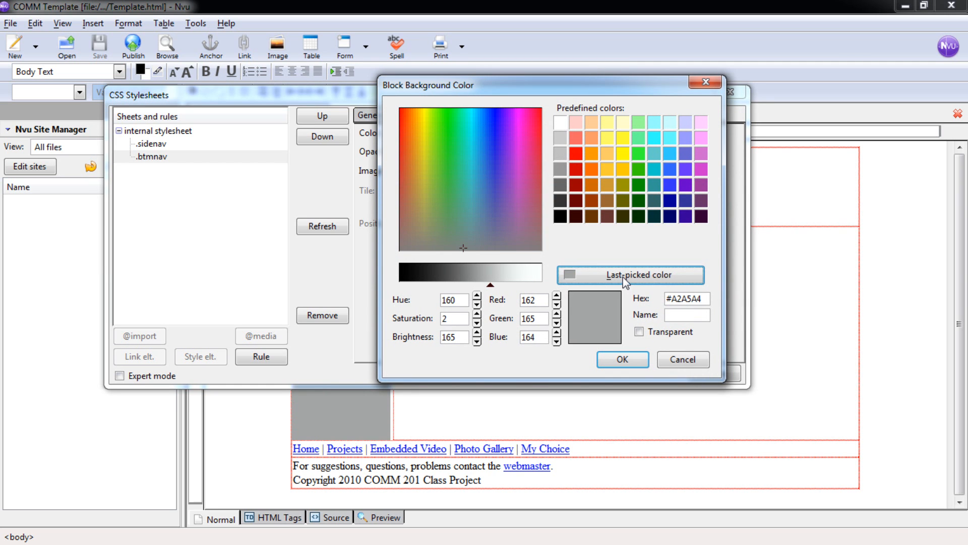
{"action": "left_click", "coordinate": [704, 299]}
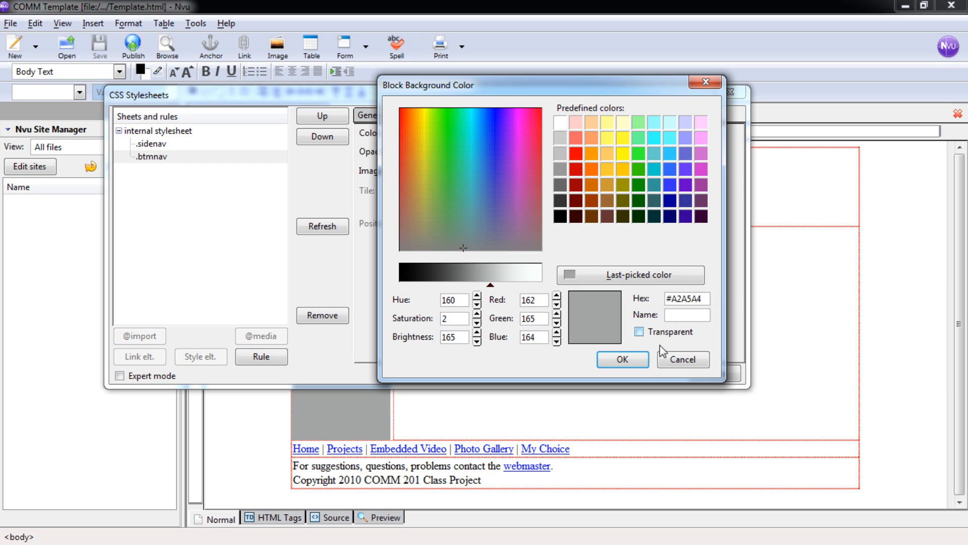
{"action": "left_click", "coordinate": [622, 359]}
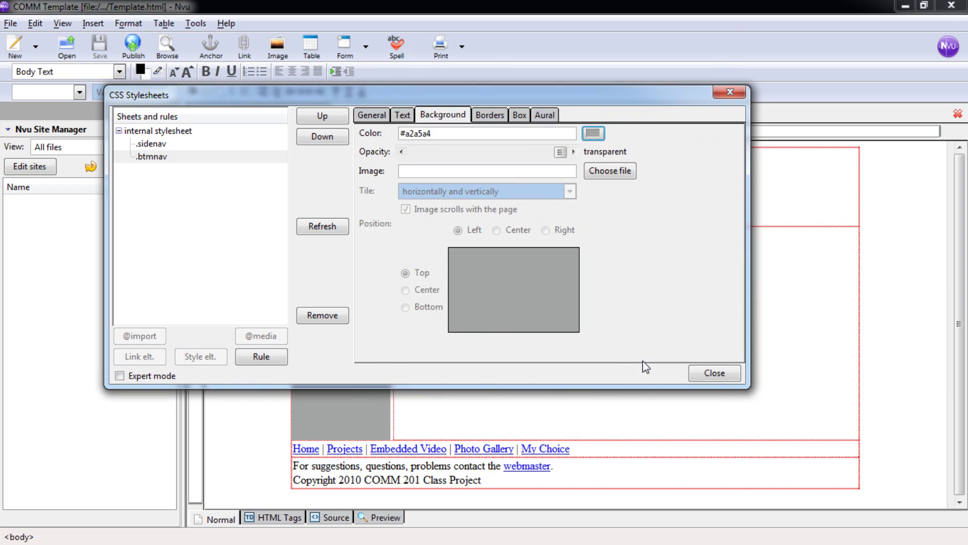
- Center the btmnav text alignment and finish editing the stylesheet
{"action": "left_click", "coordinate": [491, 116]}
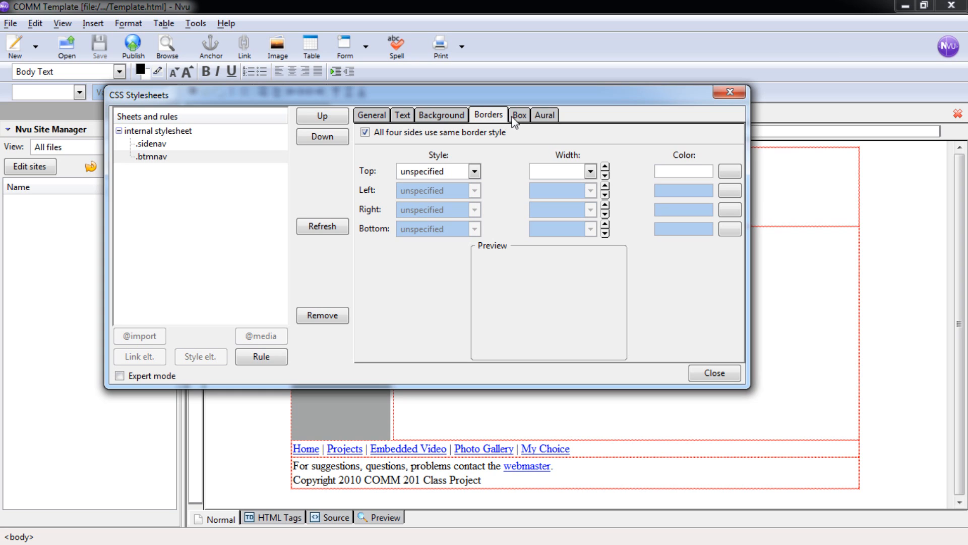
{"action": "left_click", "coordinate": [519, 115]}
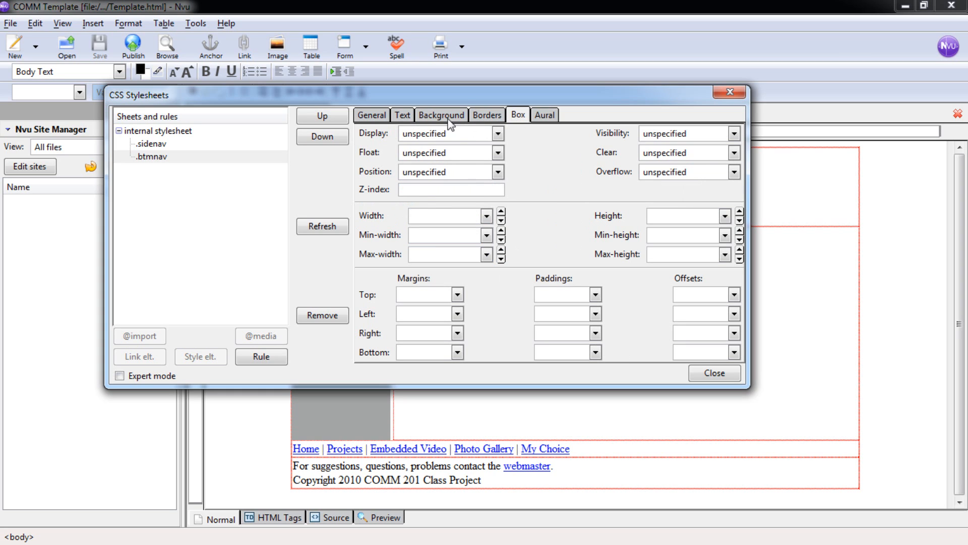
{"action": "left_click", "coordinate": [403, 115]}
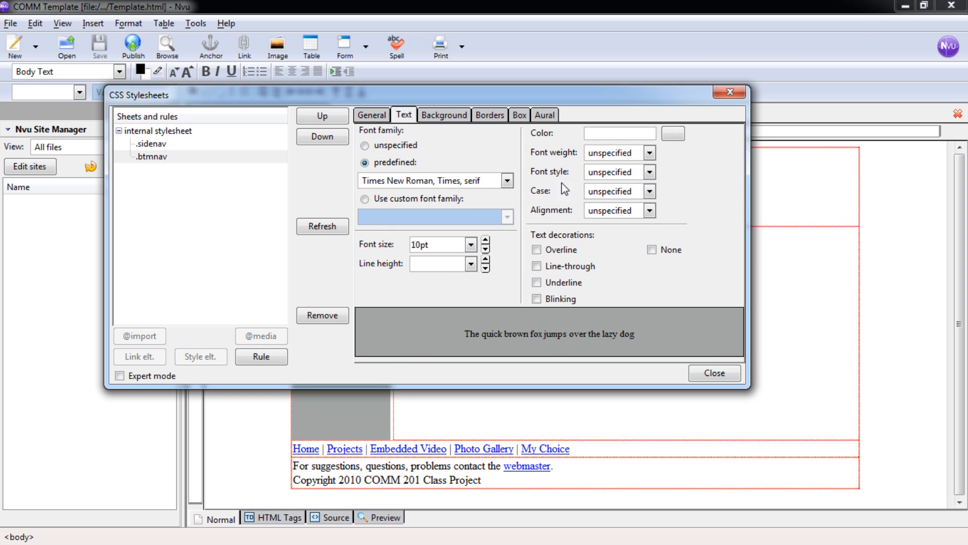
{"action": "left_click", "coordinate": [592, 209]}
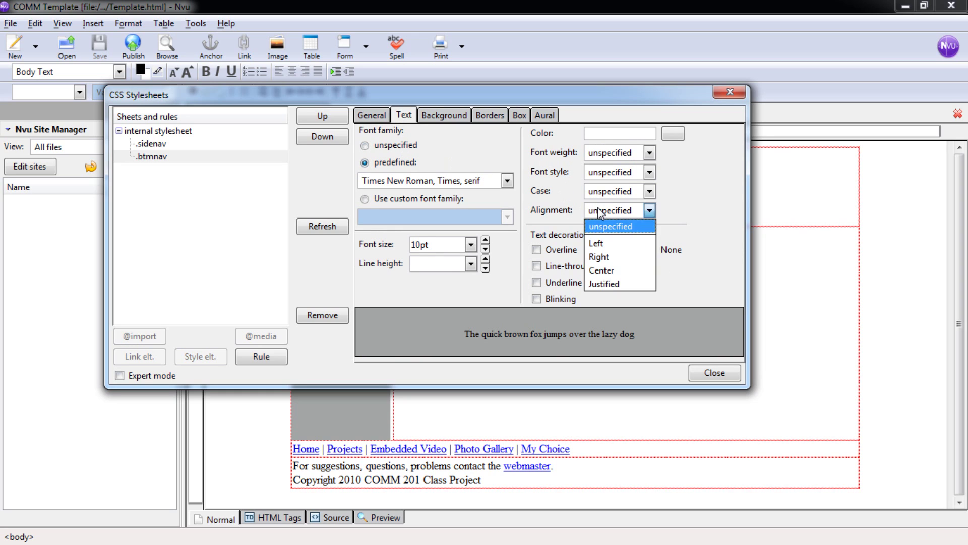
{"action": "left_click", "coordinate": [610, 271]}
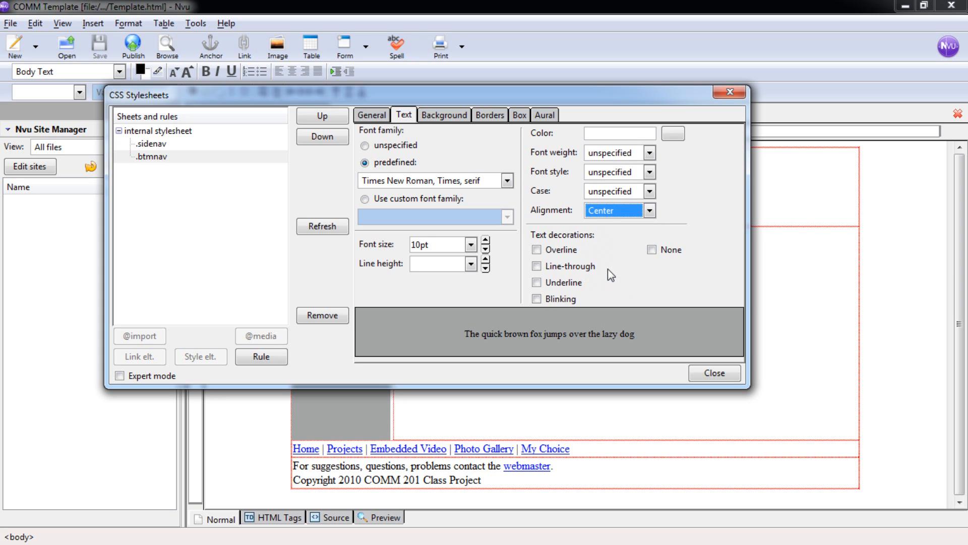
{"action": "left_click", "coordinate": [712, 372]}
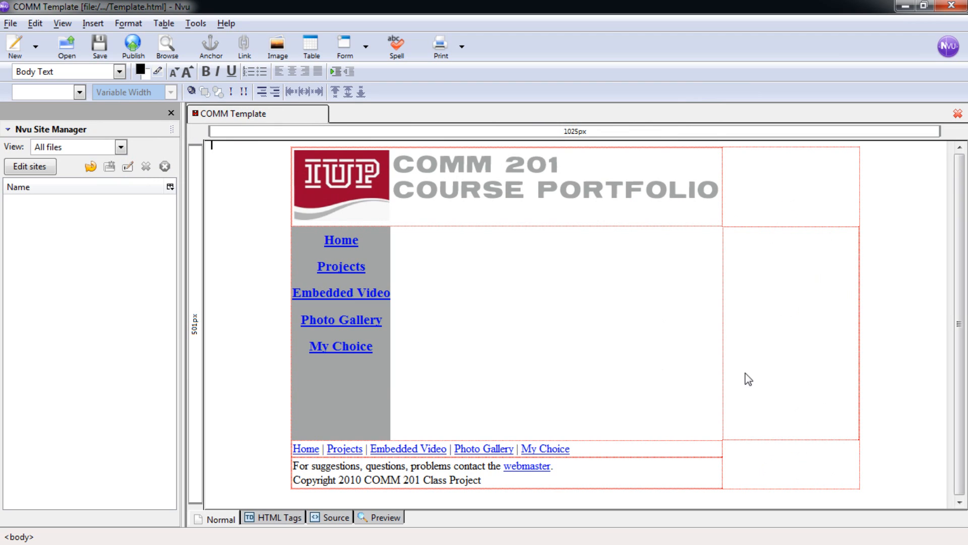
- Apply the btmnav class to the footer links row and save Template.html
{"action": "left_click", "coordinate": [607, 449]}
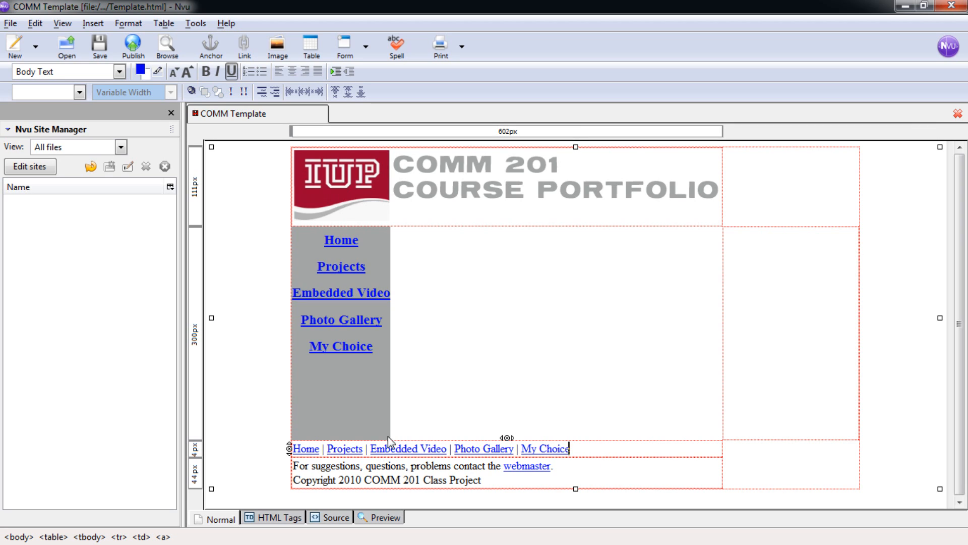
{"action": "left_click", "coordinate": [121, 536]}
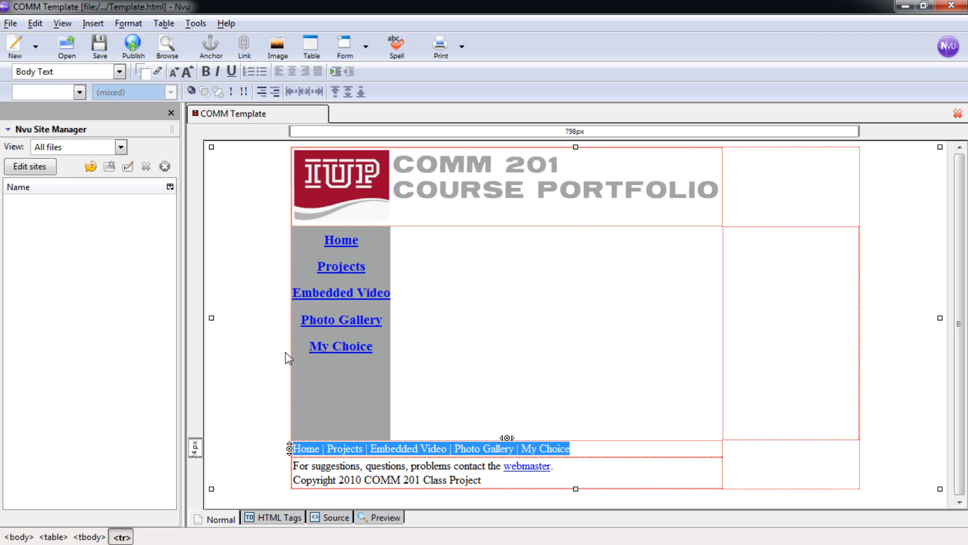
{"action": "left_click", "coordinate": [83, 92]}
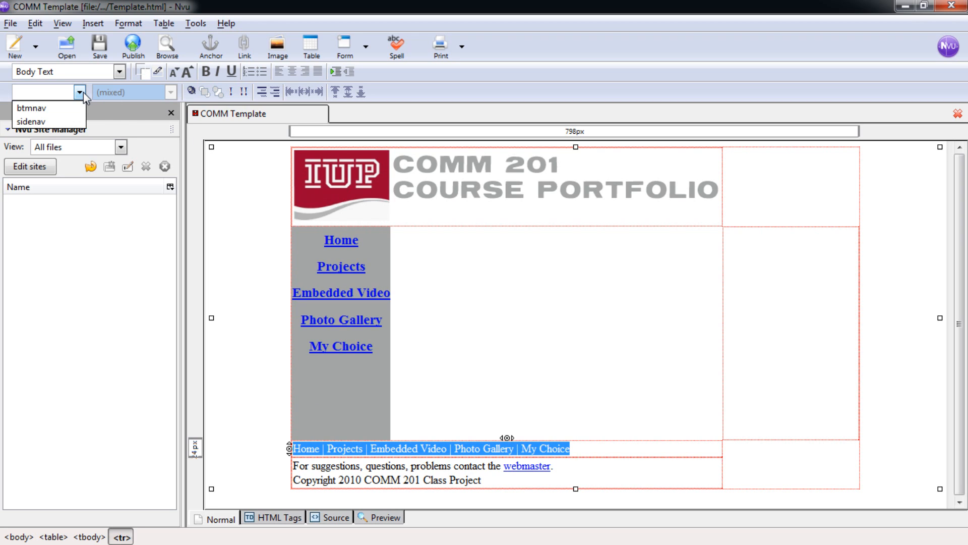
{"action": "left_click", "coordinate": [42, 108]}
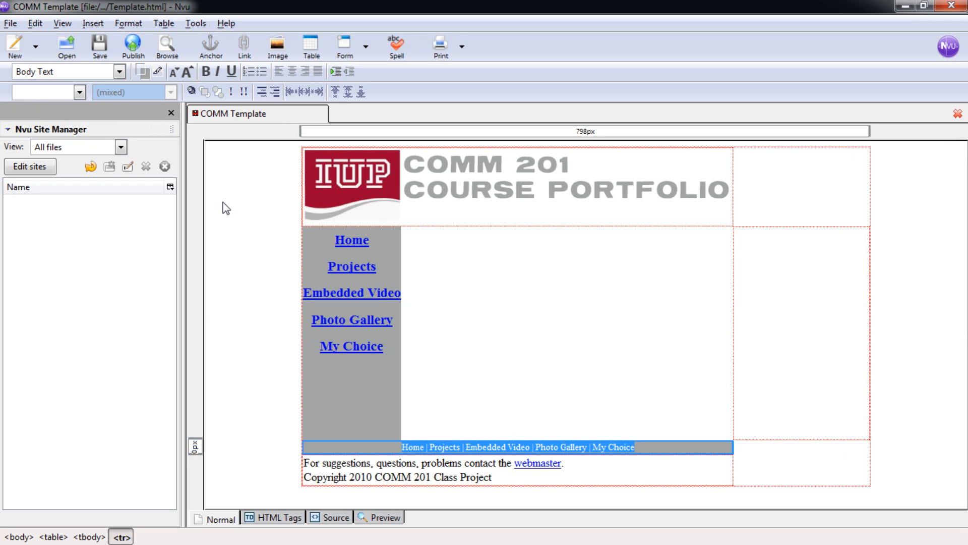
{"action": "left_click", "coordinate": [436, 404]}
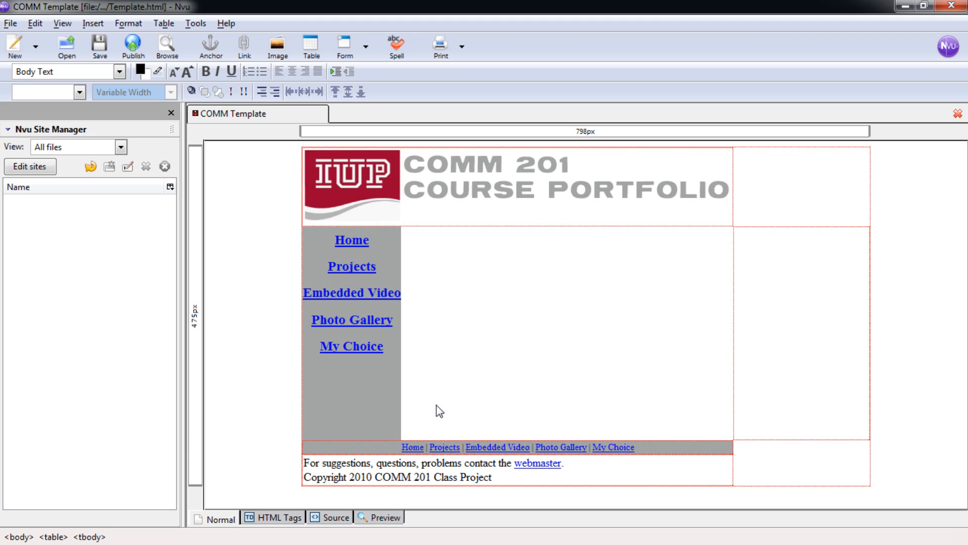
{"action": "key", "text": "ctrl+s"}
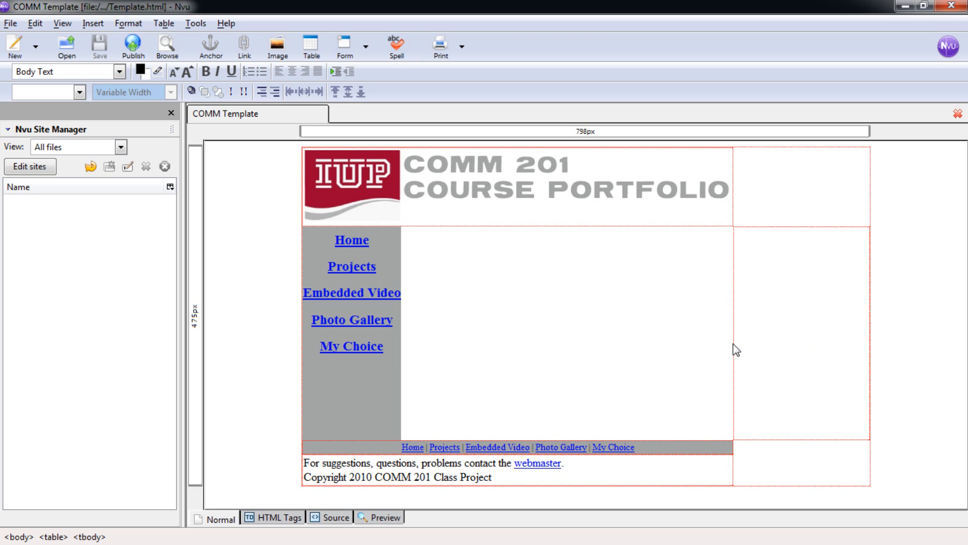
- Close the COMM Template tab and reopen Template.html from disk
{"action": "left_click", "coordinate": [958, 113]}
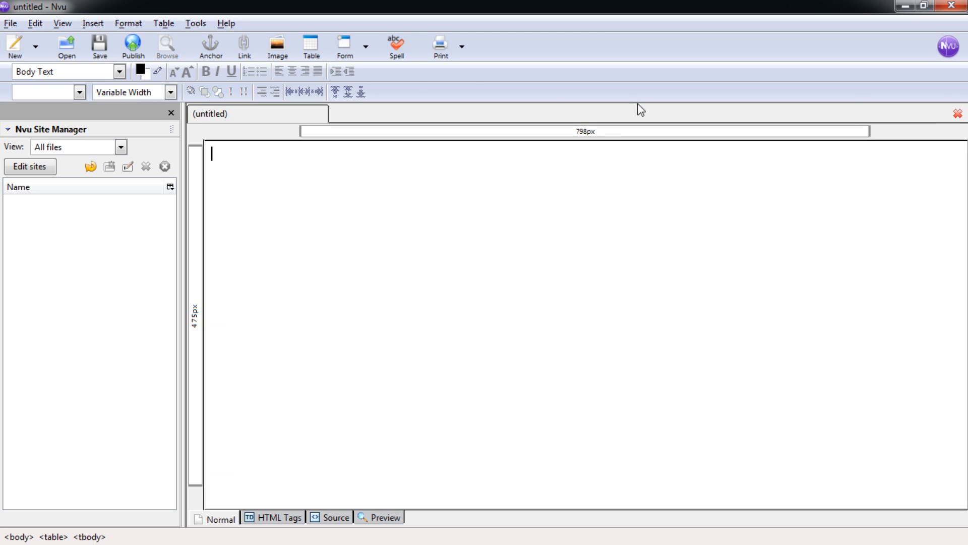
{"action": "left_click", "coordinate": [67, 47]}
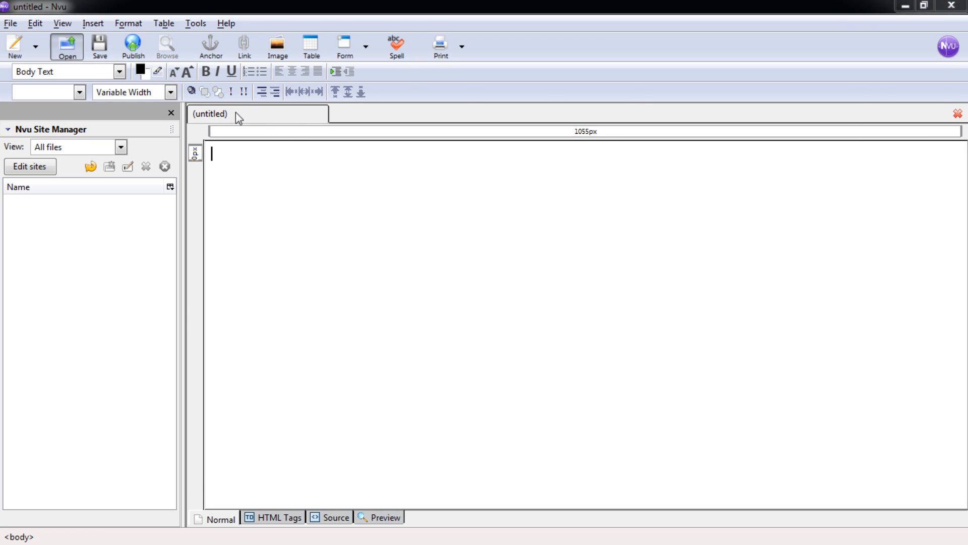
{"action": "double_click", "coordinate": [161, 148]}
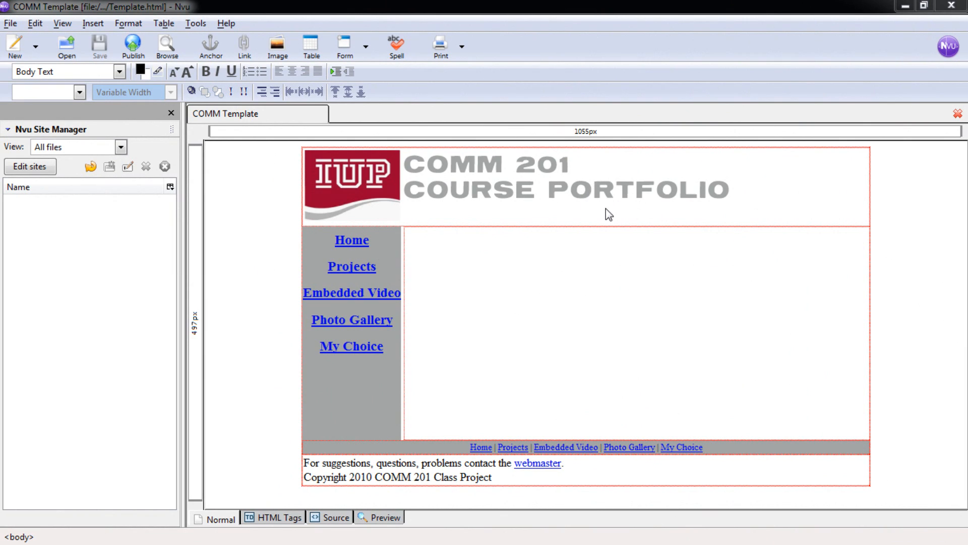
{"action": "left_click", "coordinate": [192, 24]}
- Create a new banner class rule in non-expert mode and show its background settings
{"action": "left_click", "coordinate": [208, 66]}
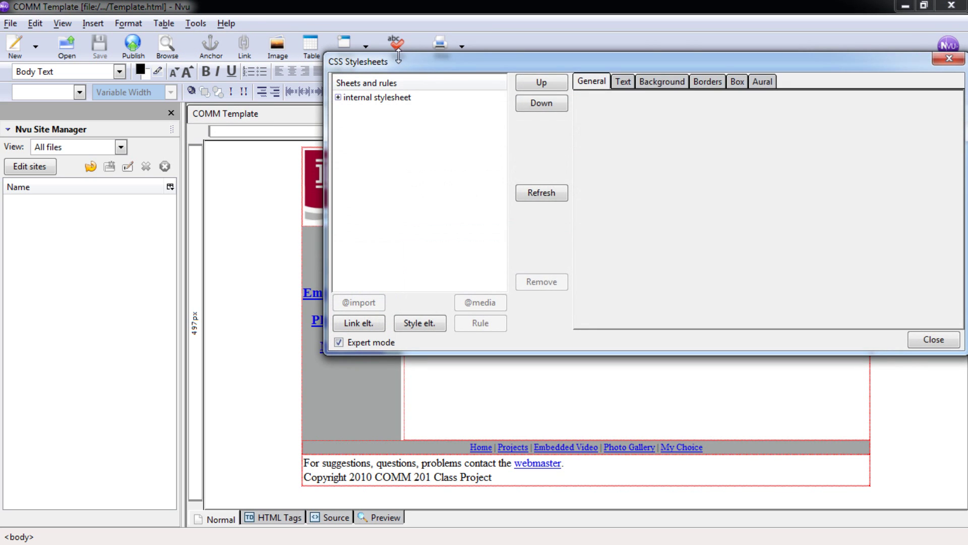
{"action": "left_click_drag", "start_coordinate": [390, 55], "coordinate": [262, 46]}
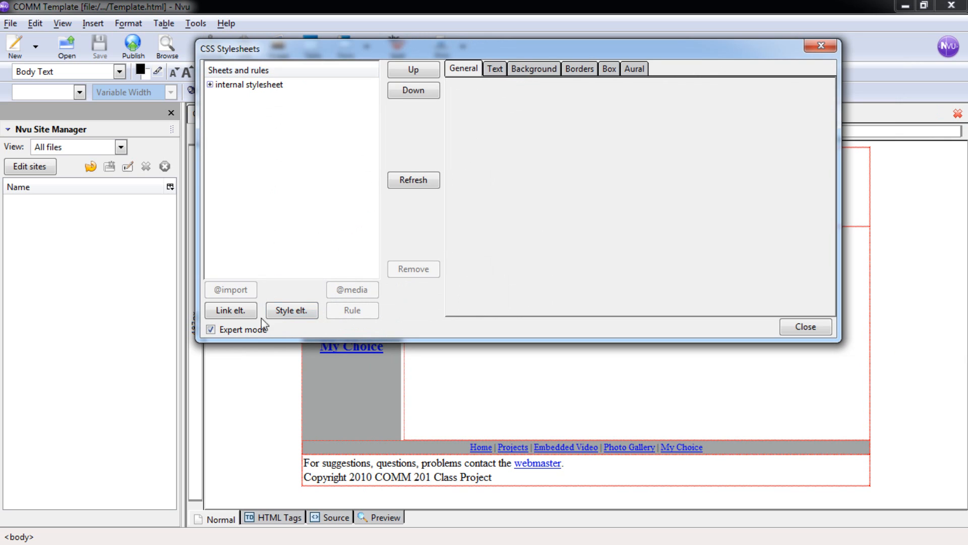
{"action": "left_click", "coordinate": [250, 329]}
{"action": "left_click", "coordinate": [354, 311]}
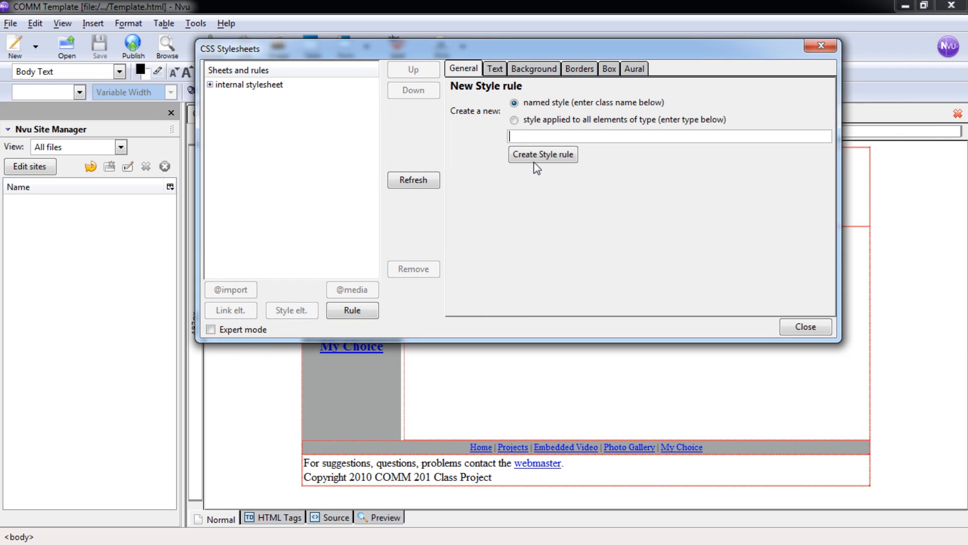
{"action": "type", "text": "banner"}
{"action": "left_click", "coordinate": [536, 161]}
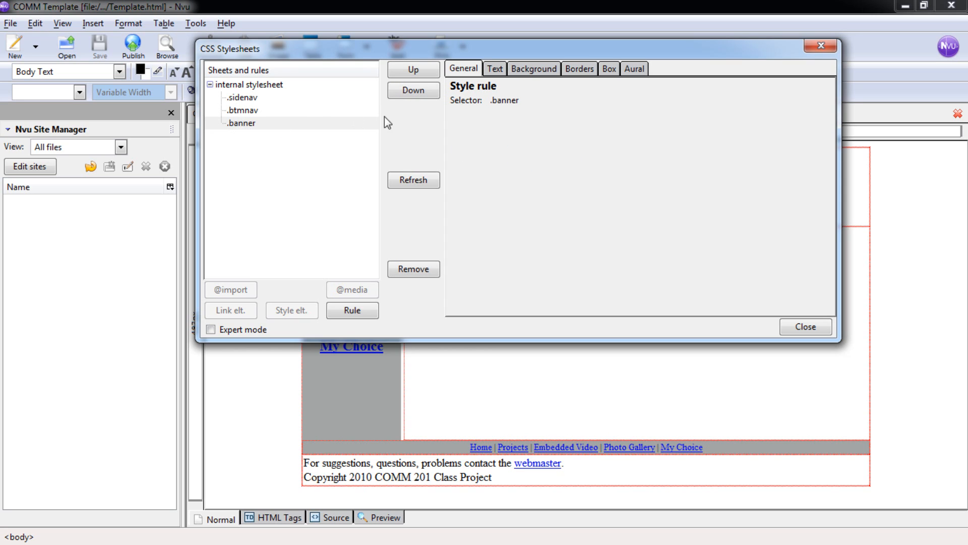
{"action": "left_click", "coordinate": [534, 69]}
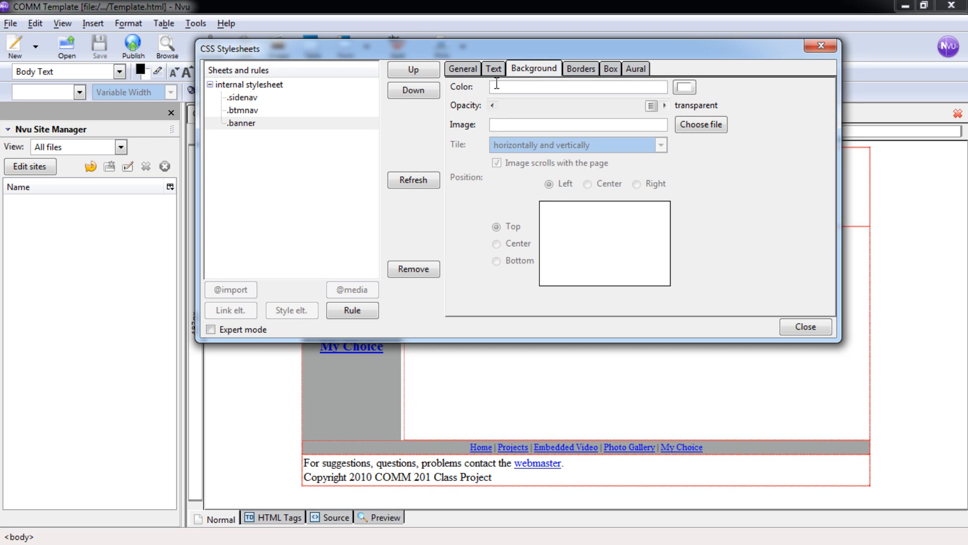
- Set the banner rule's background to crimson hex #9e1b32 and close the stylesheet editor
{"action": "left_click", "coordinate": [686, 89]}
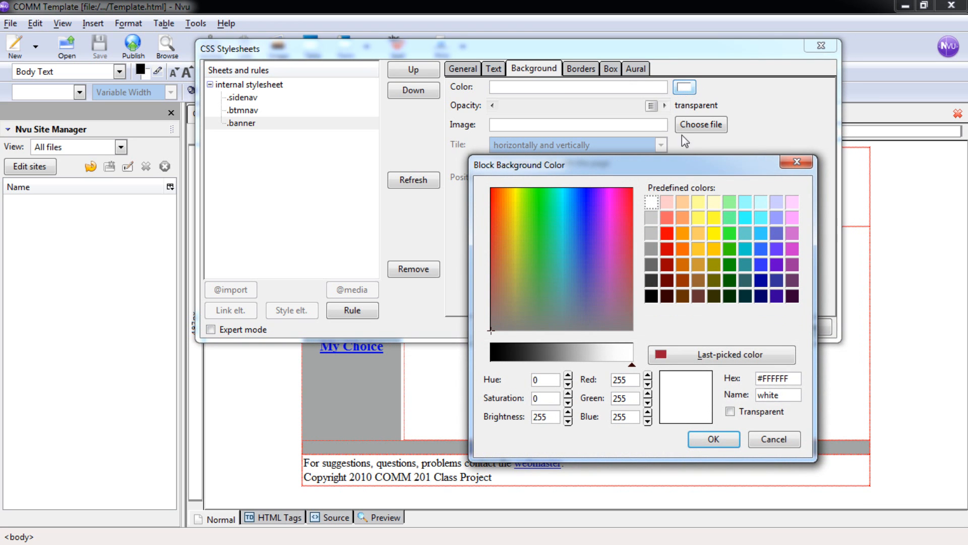
{"action": "left_click_drag", "start_coordinate": [680, 158], "coordinate": [656, 125]}
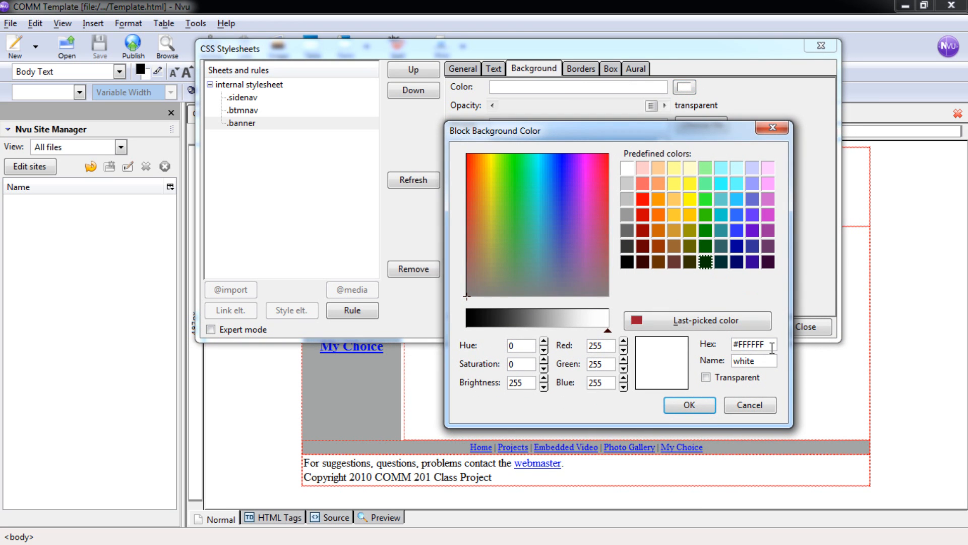
{"action": "left_click_drag", "start_coordinate": [768, 344], "coordinate": [738, 348]}
{"action": "key", "text": "BackSpace"}
{"action": "type", "text": "a"}
{"action": "type", "text": "e"}
{"action": "type", "text": "1"}
{"action": "type", "text": "b3"}
{"action": "type", "text": "2"}
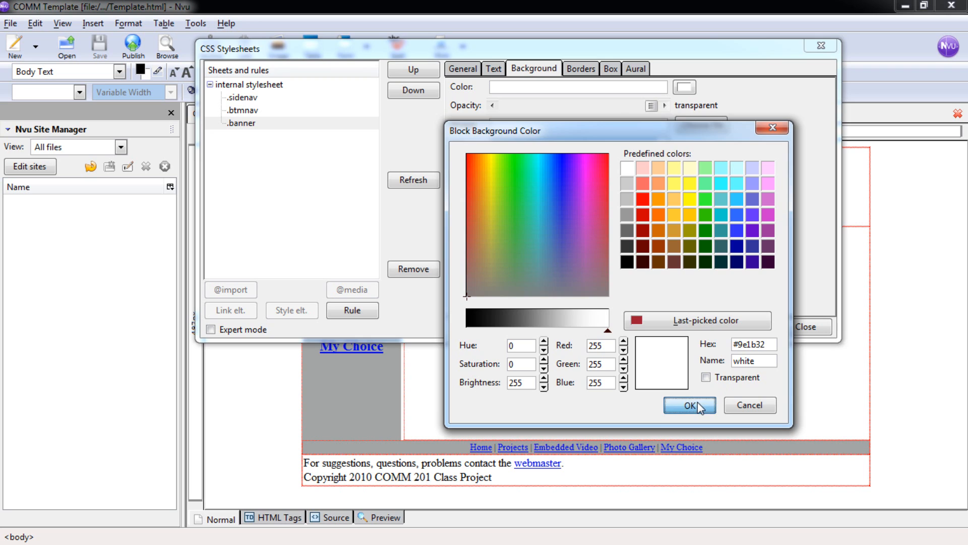
{"action": "left_click", "coordinate": [689, 405]}
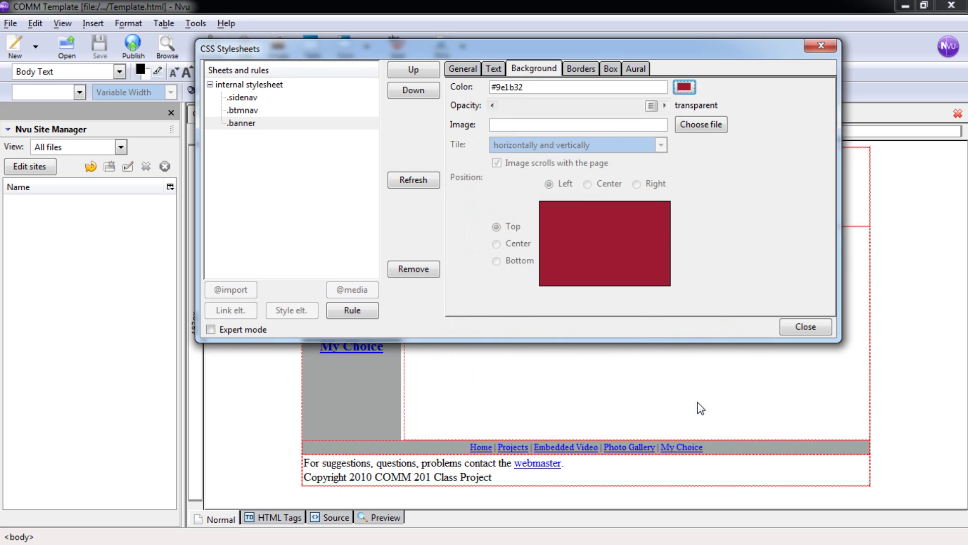
{"action": "left_click", "coordinate": [803, 326]}
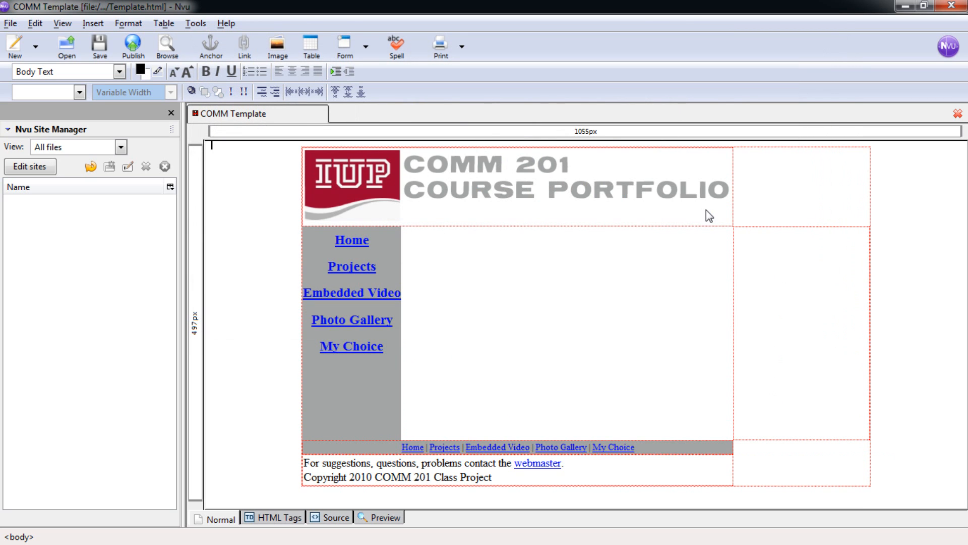
{"action": "left_click", "coordinate": [706, 211]}
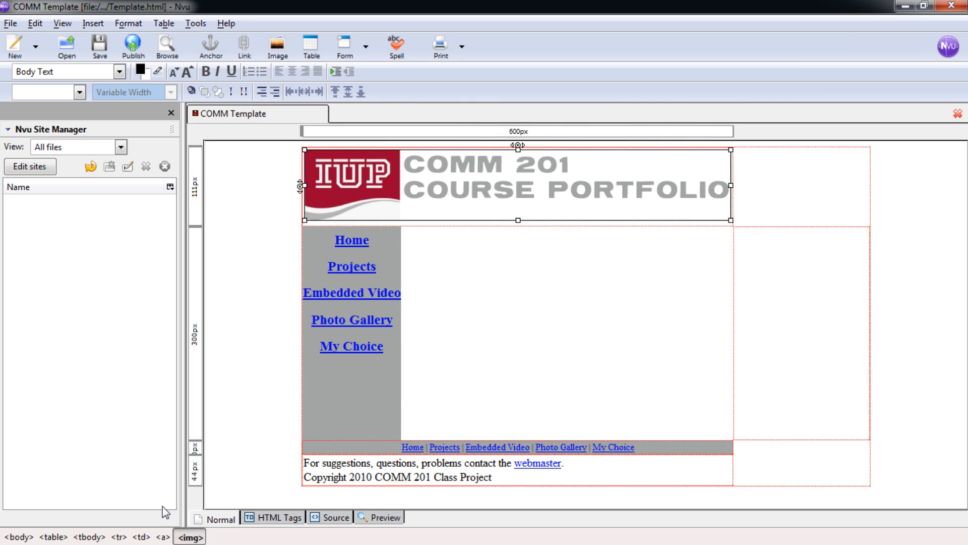
- Assign the banner class to the header table row so it turns crimson
{"action": "left_click", "coordinate": [121, 536]}
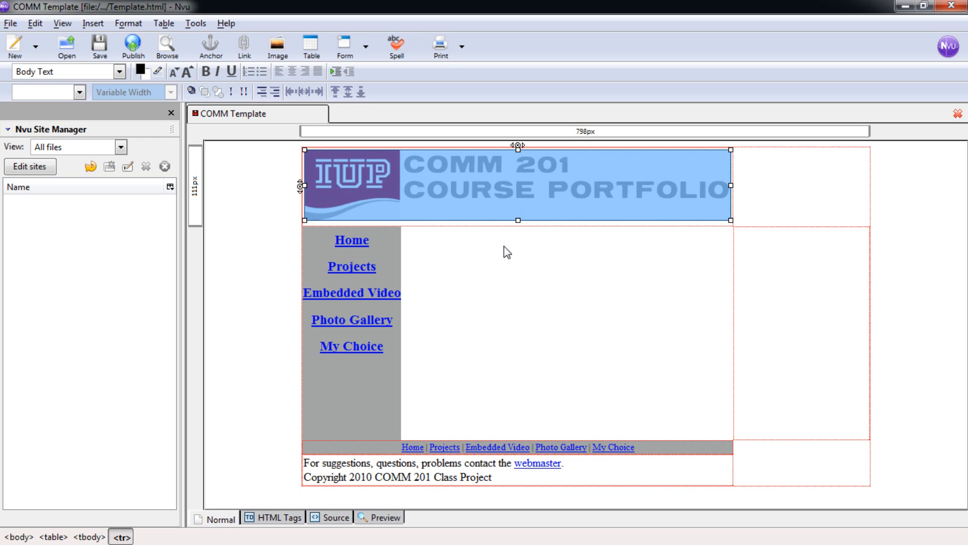
{"action": "left_click", "coordinate": [80, 93]}
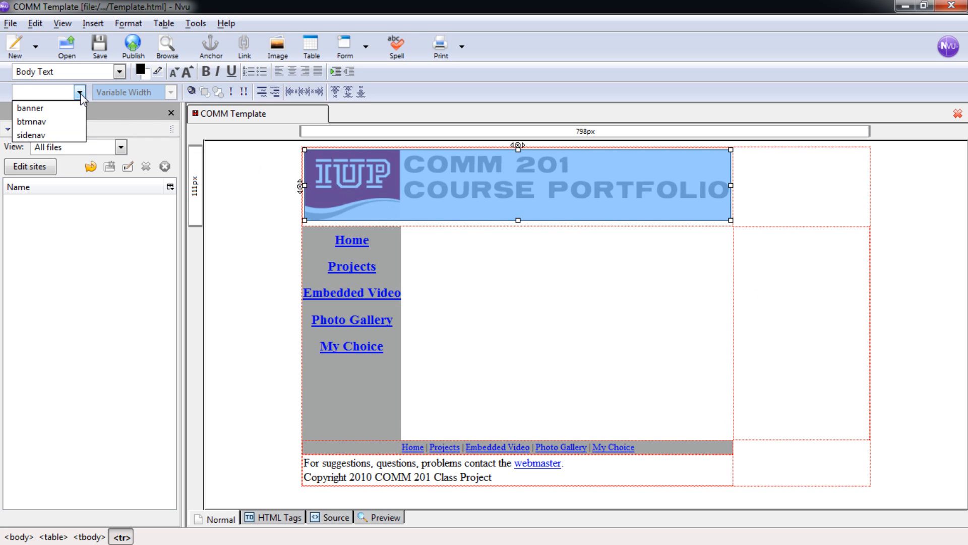
{"action": "left_click", "coordinate": [51, 107]}
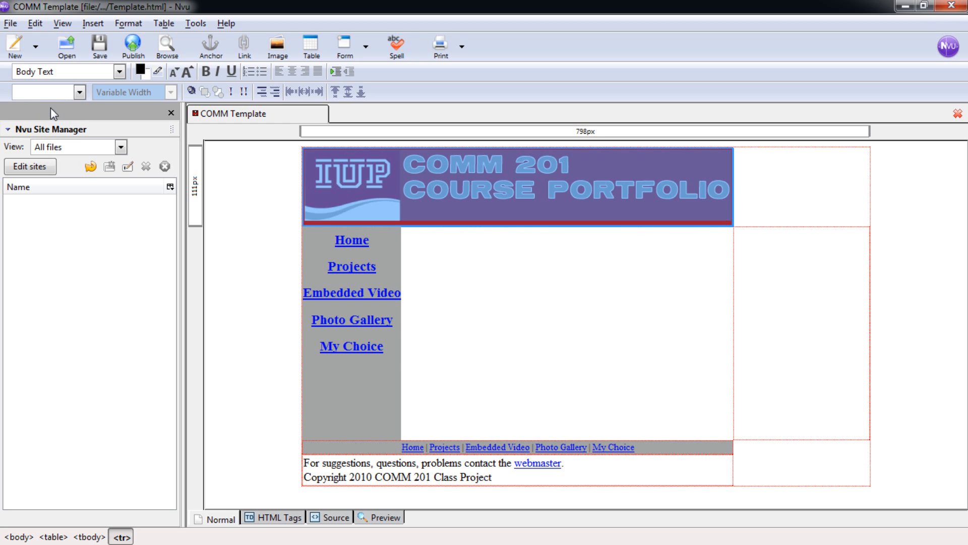
{"action": "left_click", "coordinate": [464, 279]}
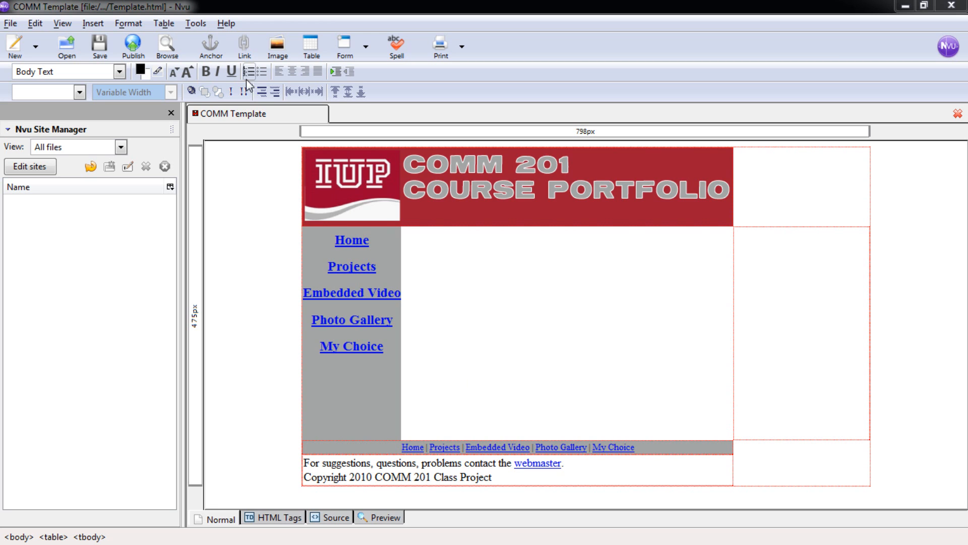
- Create a new footer class rule in the stylesheet editor in non-expert mode
{"action": "left_click", "coordinate": [195, 23]}
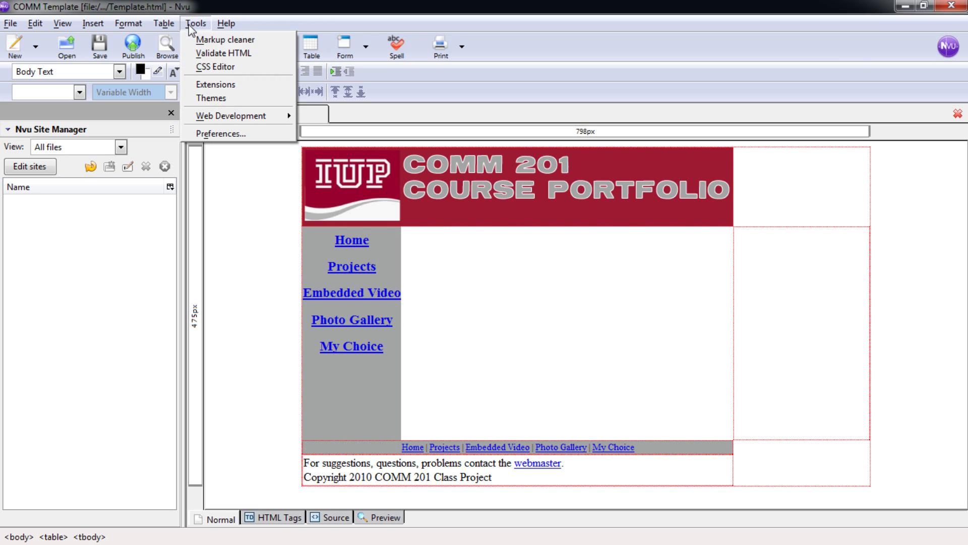
{"action": "left_click", "coordinate": [214, 67]}
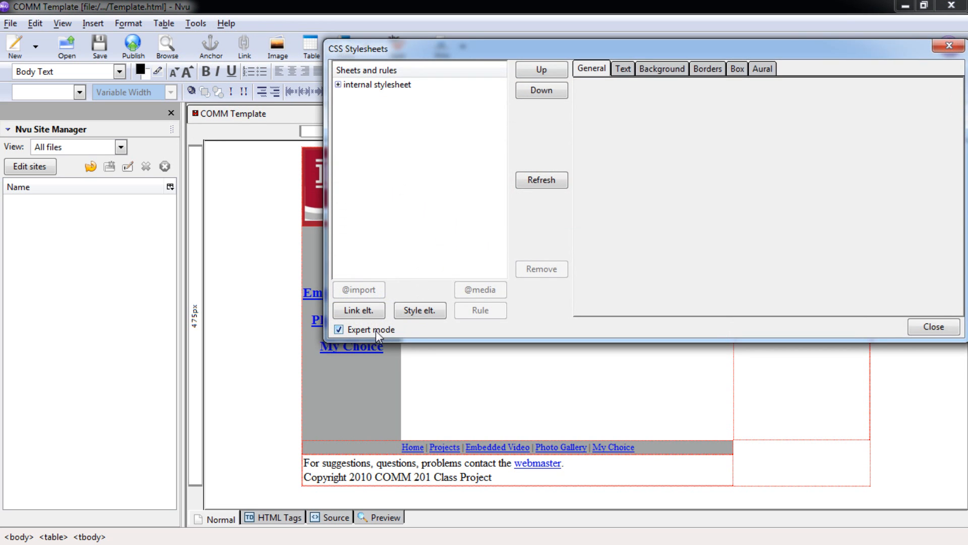
{"action": "left_click", "coordinate": [339, 329]}
{"action": "left_click_drag", "start_coordinate": [480, 46], "coordinate": [317, 45]}
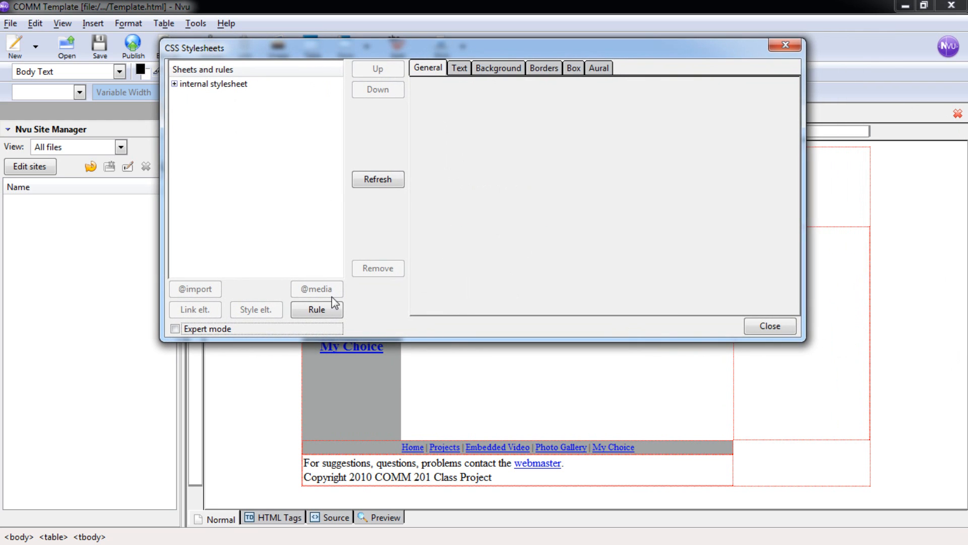
{"action": "left_click", "coordinate": [321, 309]}
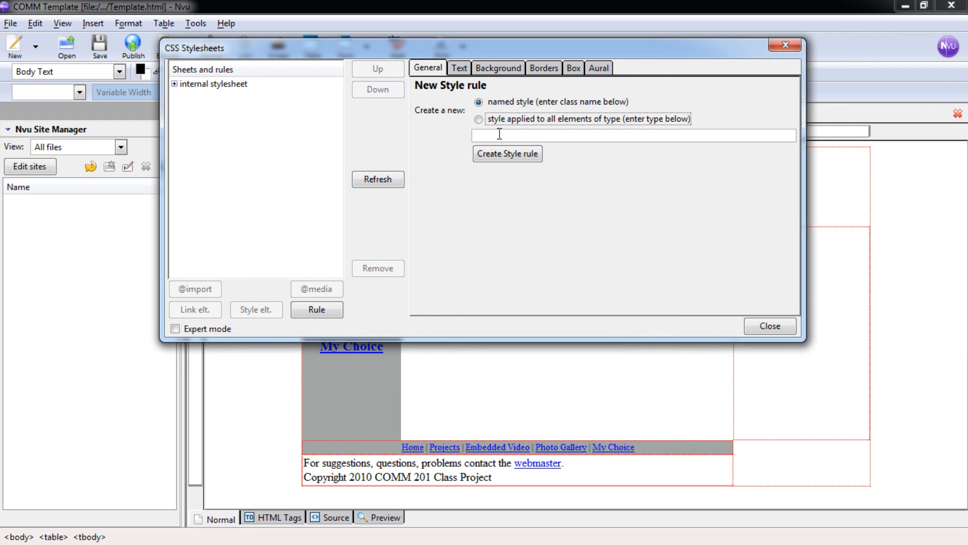
{"action": "type", "text": "tfooter"}
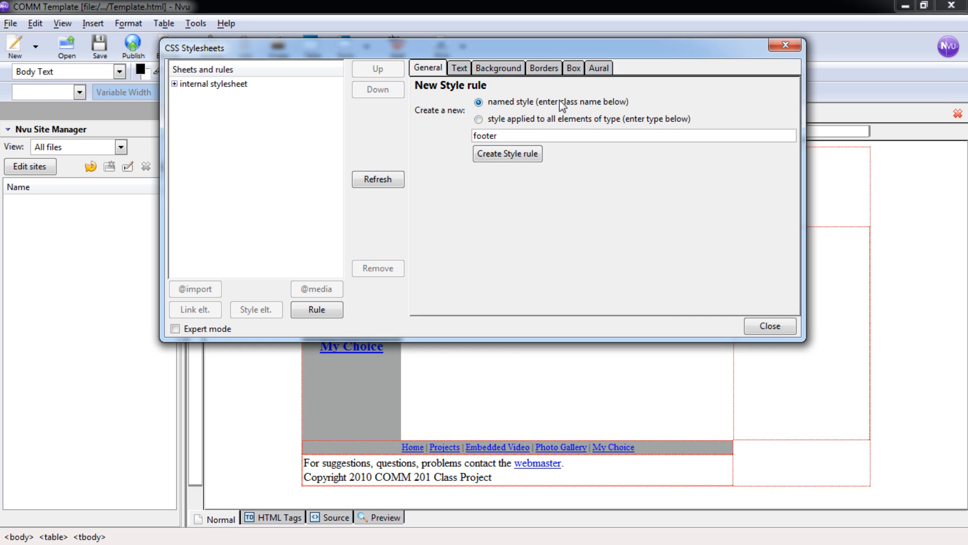
{"action": "left_click", "coordinate": [526, 161]}
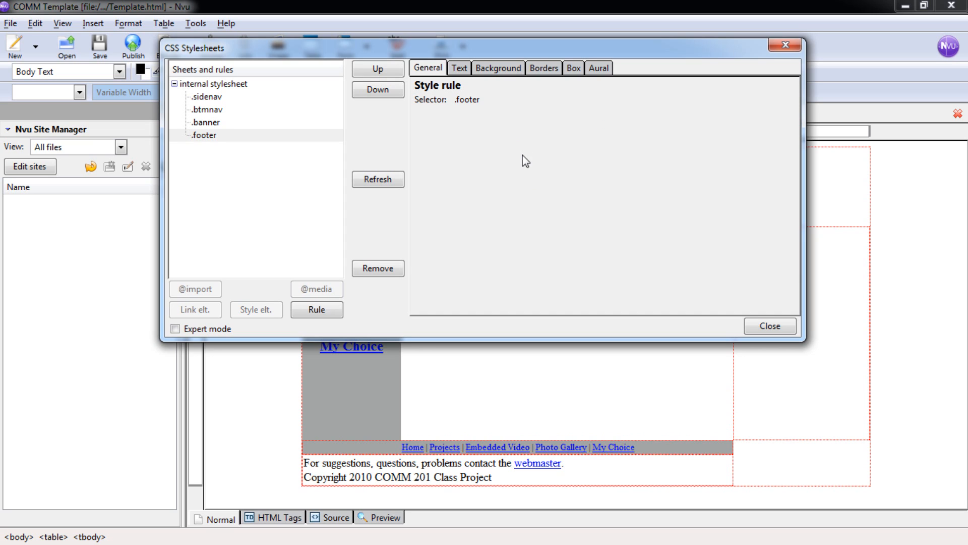
- Set footer text to predefined Times New Roman, Times, serif at 8pt
{"action": "left_click", "coordinate": [460, 69]}
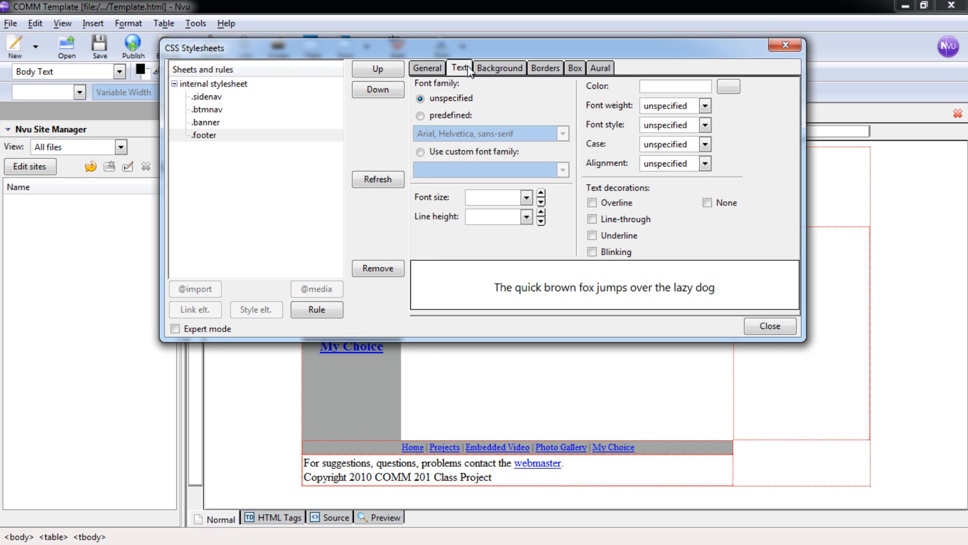
{"action": "left_click", "coordinate": [450, 116]}
{"action": "left_click", "coordinate": [450, 133]}
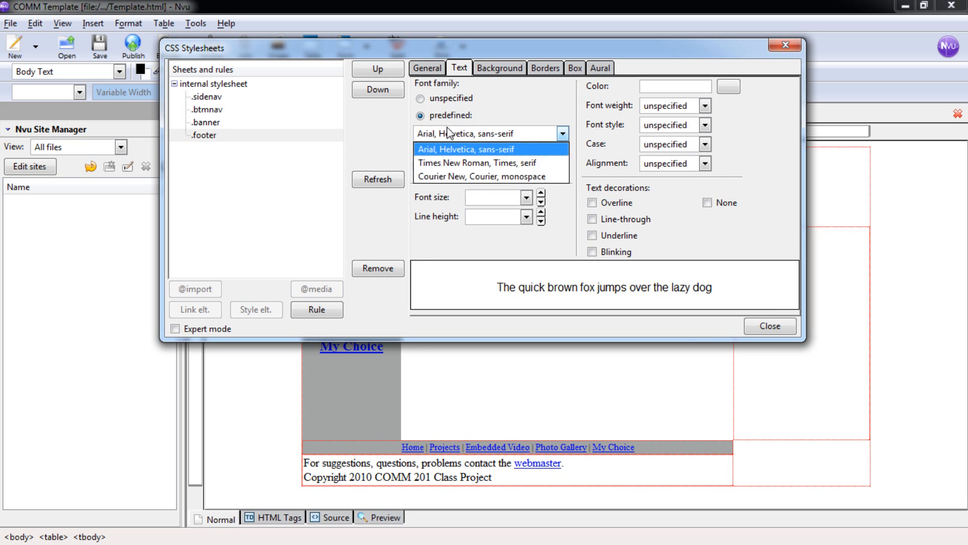
{"action": "left_click", "coordinate": [447, 163]}
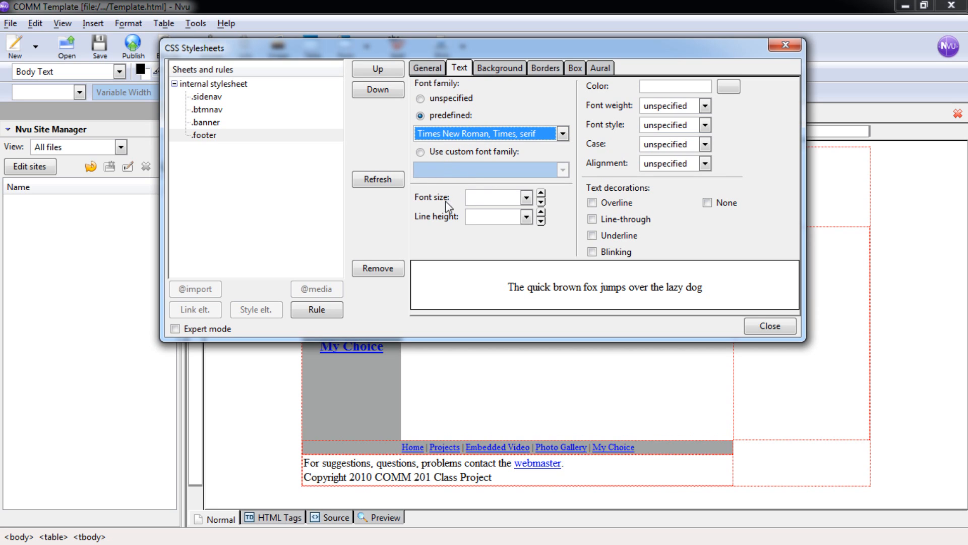
{"action": "left_click", "coordinate": [527, 198]}
{"action": "left_click", "coordinate": [496, 240]}
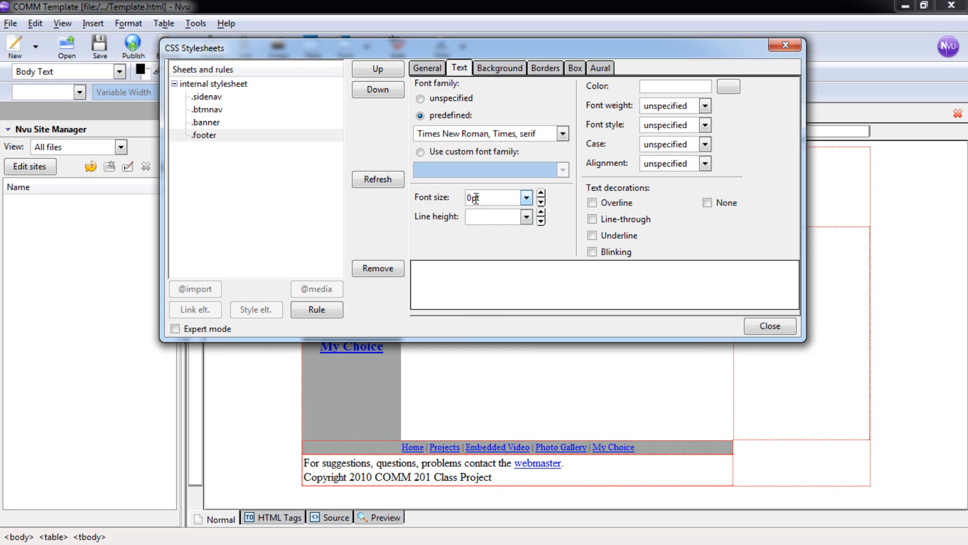
{"action": "left_click", "coordinate": [541, 193]}
{"action": "type", "text": "8"}
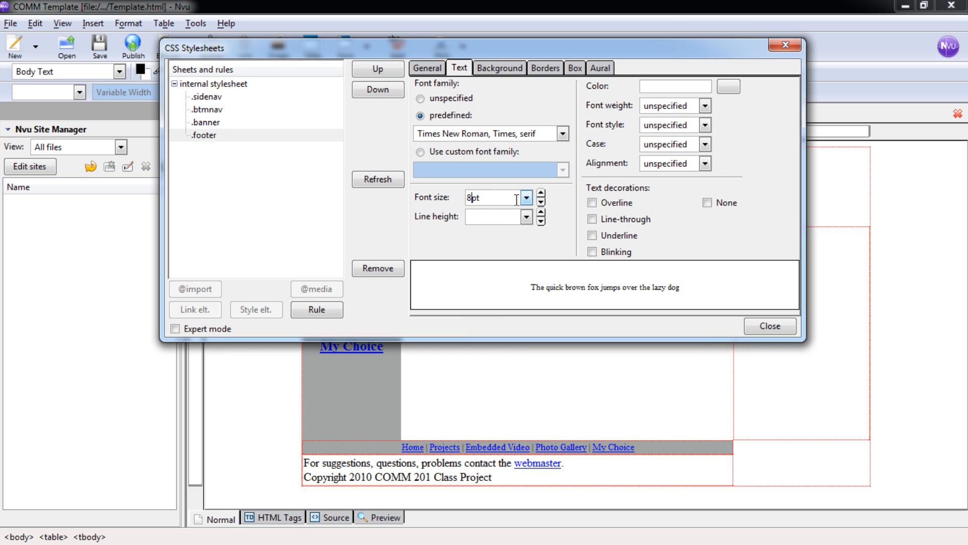
- Make the footer text centered, Normal weight and Italic style
{"action": "left_click", "coordinate": [664, 164]}
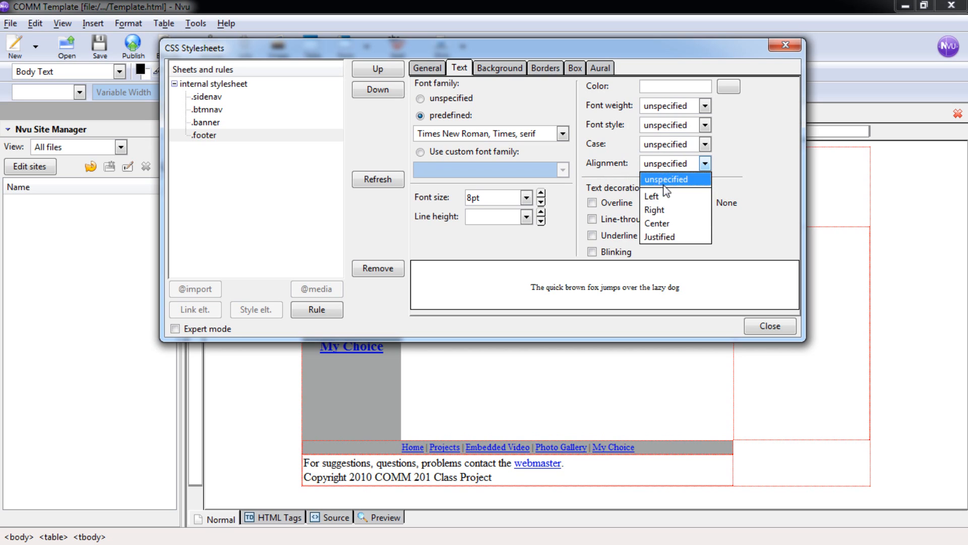
{"action": "left_click", "coordinate": [666, 226]}
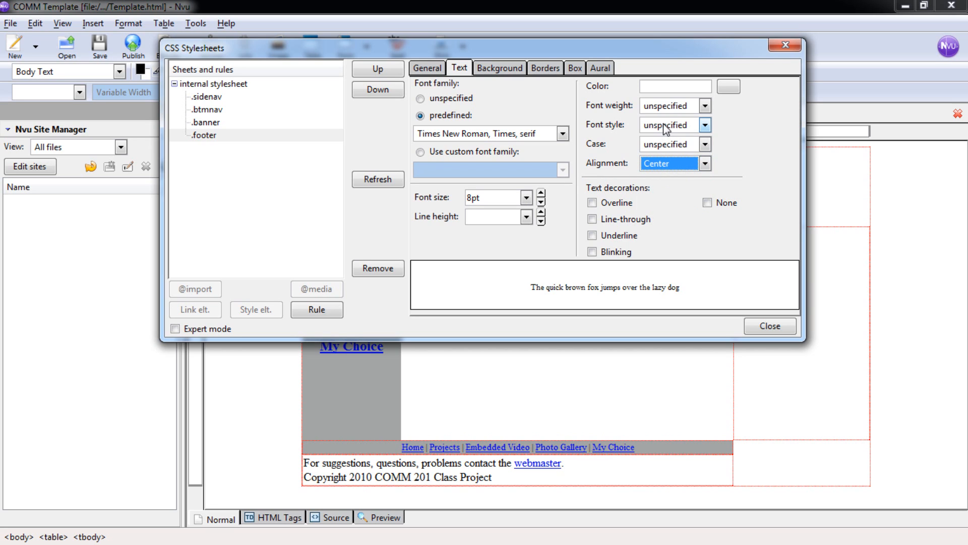
{"action": "left_click", "coordinate": [666, 106]}
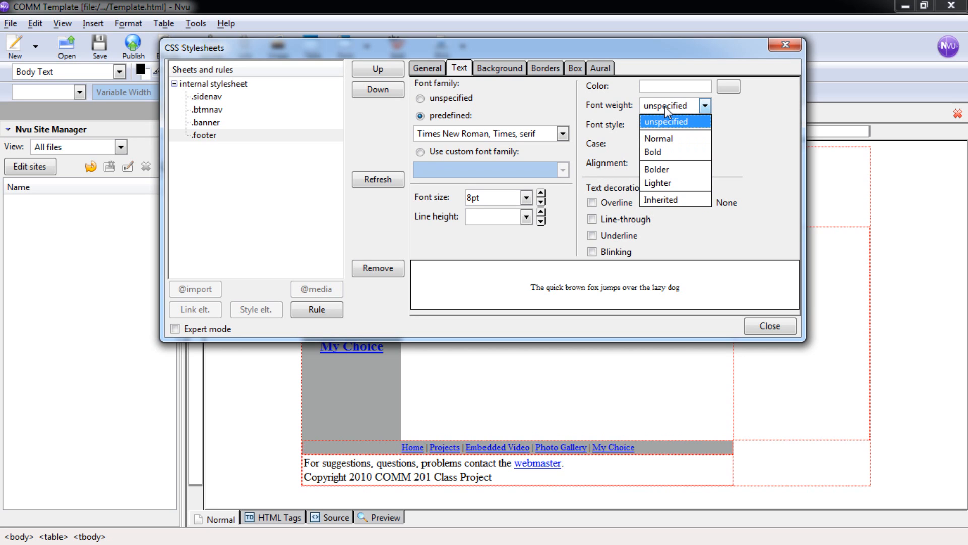
{"action": "left_click", "coordinate": [660, 139]}
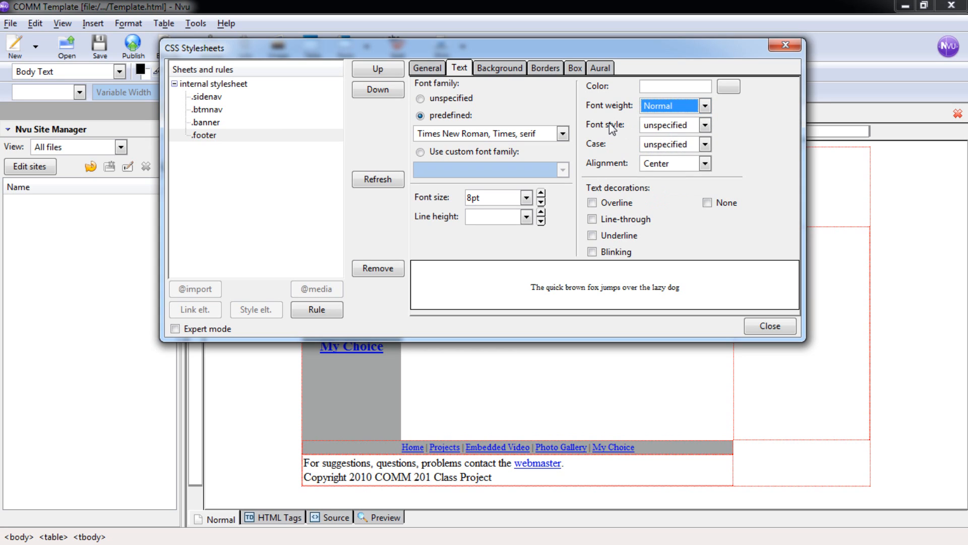
{"action": "left_click", "coordinate": [664, 126]}
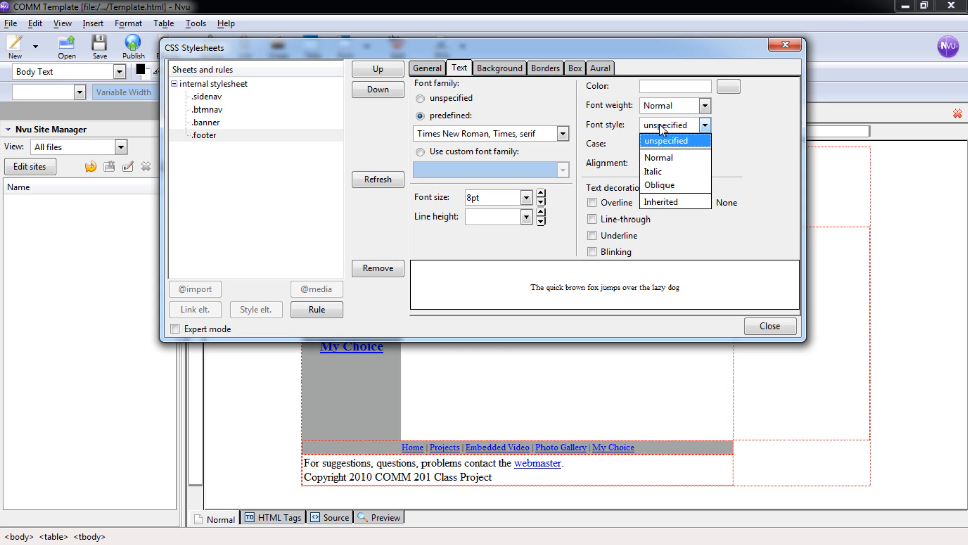
{"action": "left_click", "coordinate": [653, 171]}
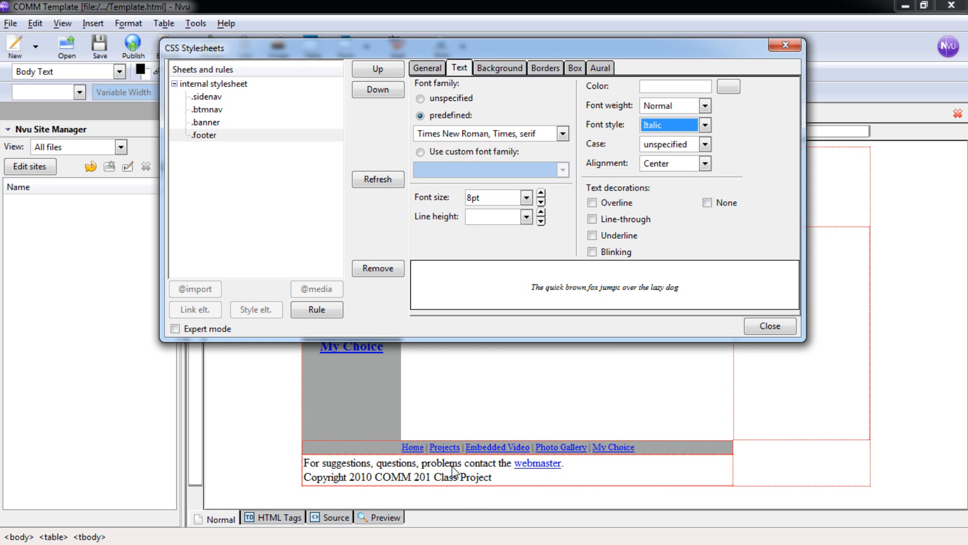
- Set the .footer rule's text colour to white #ffffff via the colour picker
{"action": "left_click", "coordinate": [727, 89]}
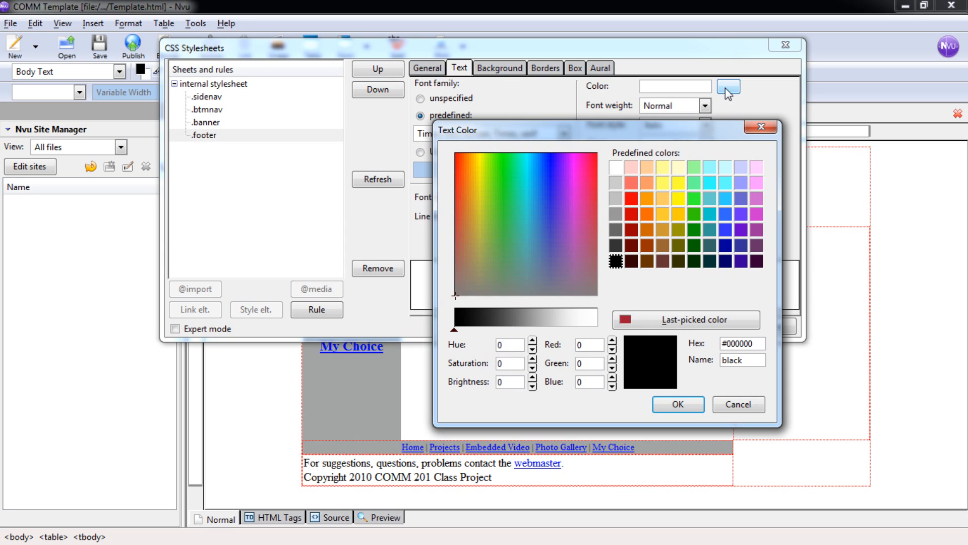
{"action": "left_click", "coordinate": [617, 168]}
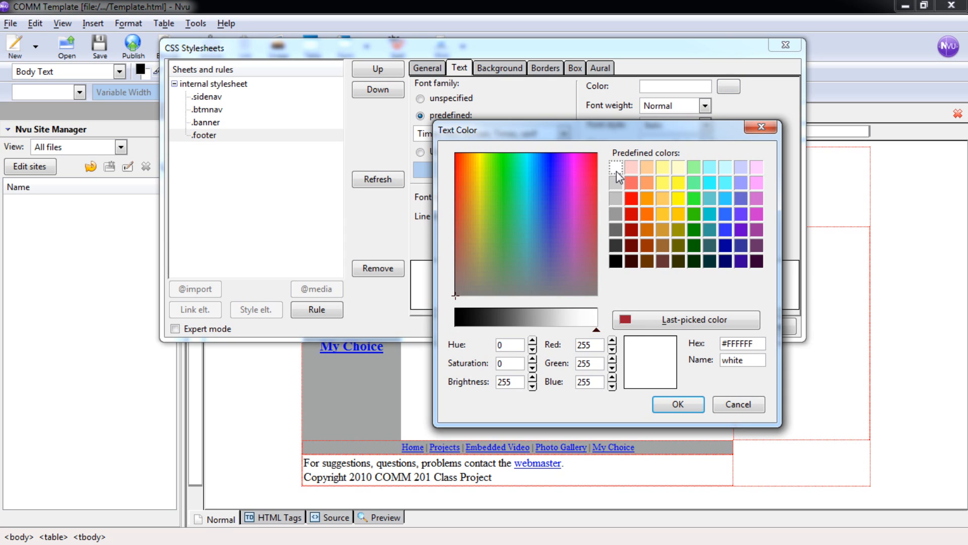
{"action": "left_click", "coordinate": [678, 404]}
{"action": "left_click", "coordinate": [678, 404]}
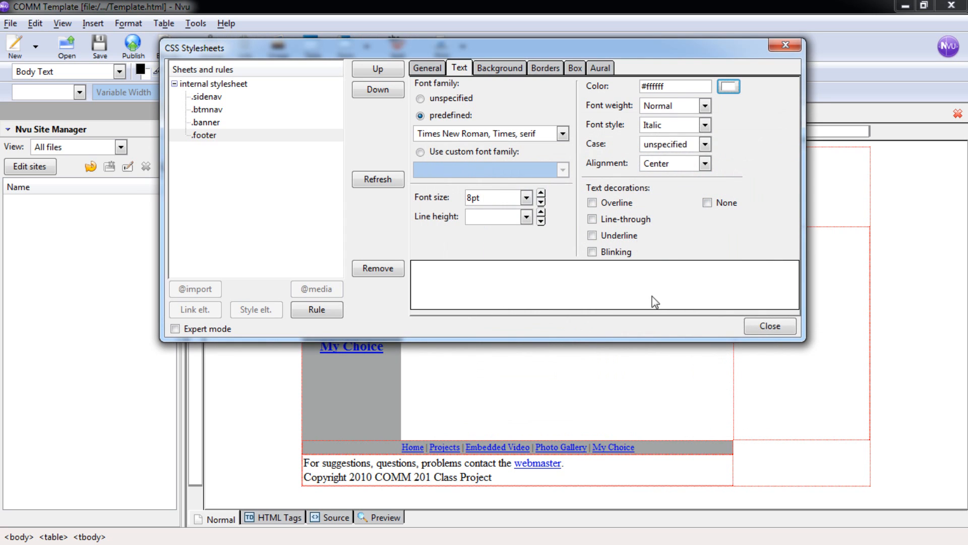
{"action": "left_click", "coordinate": [503, 68]}
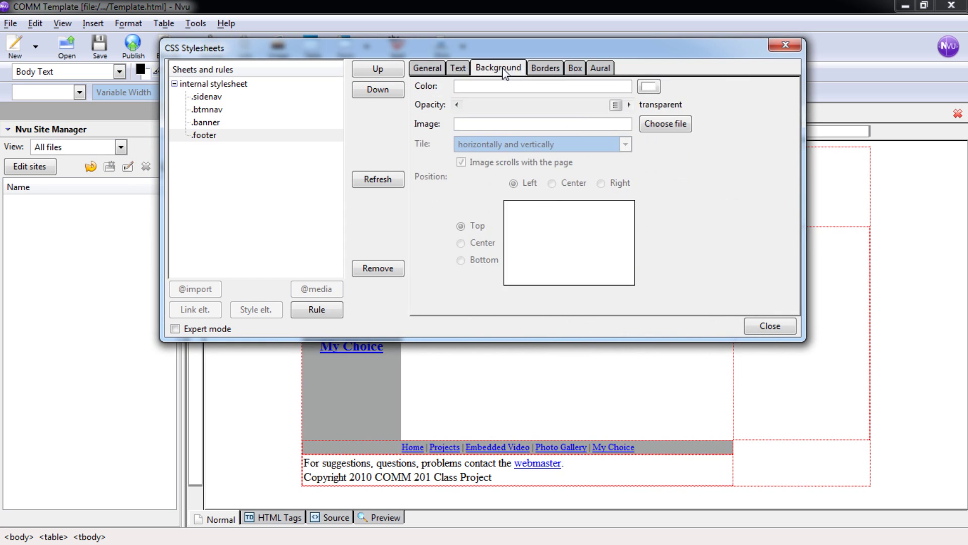
- Set the .footer background to the last-picked crimson #9e1b32 and close the CSS Stylesheets dialog
{"action": "left_click", "coordinate": [650, 87]}
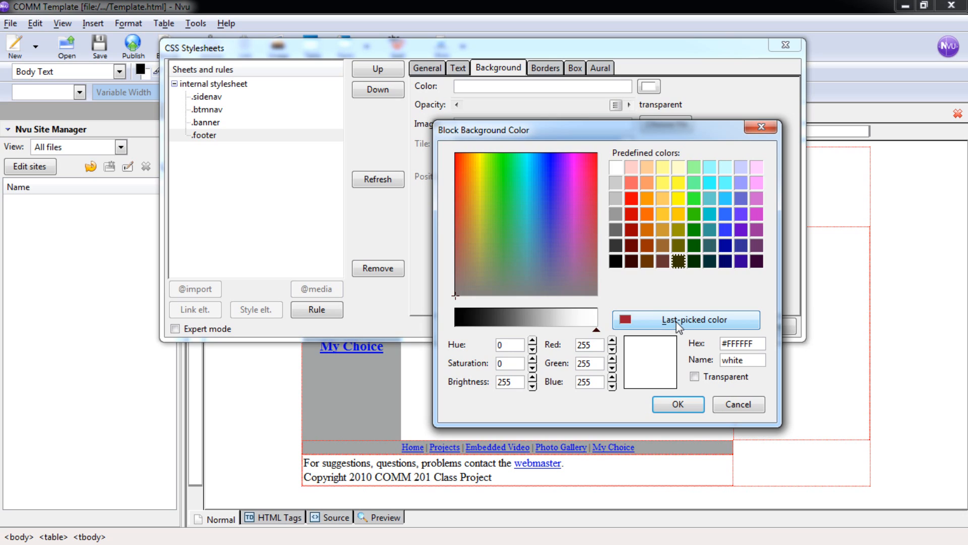
{"action": "left_click", "coordinate": [679, 324]}
{"action": "left_click", "coordinate": [760, 343]}
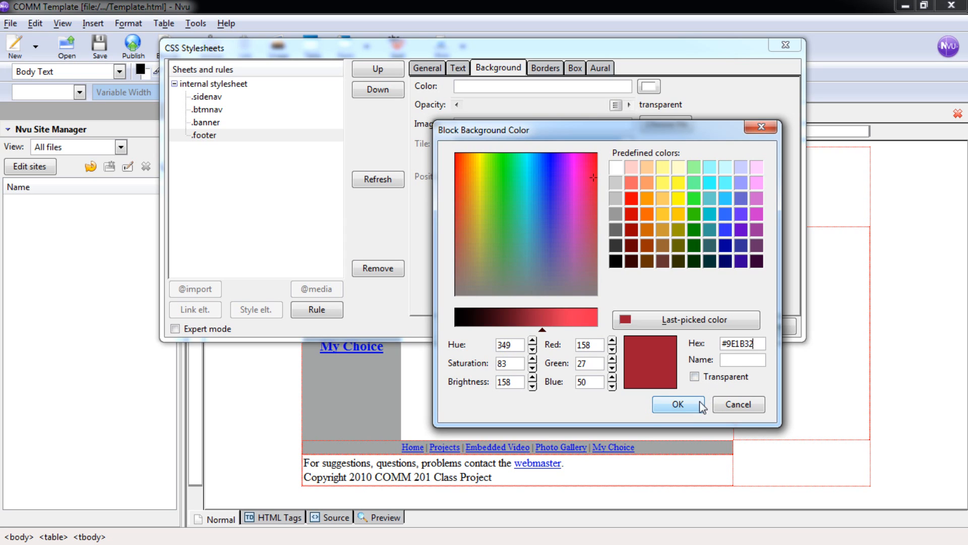
{"action": "left_click", "coordinate": [677, 405]}
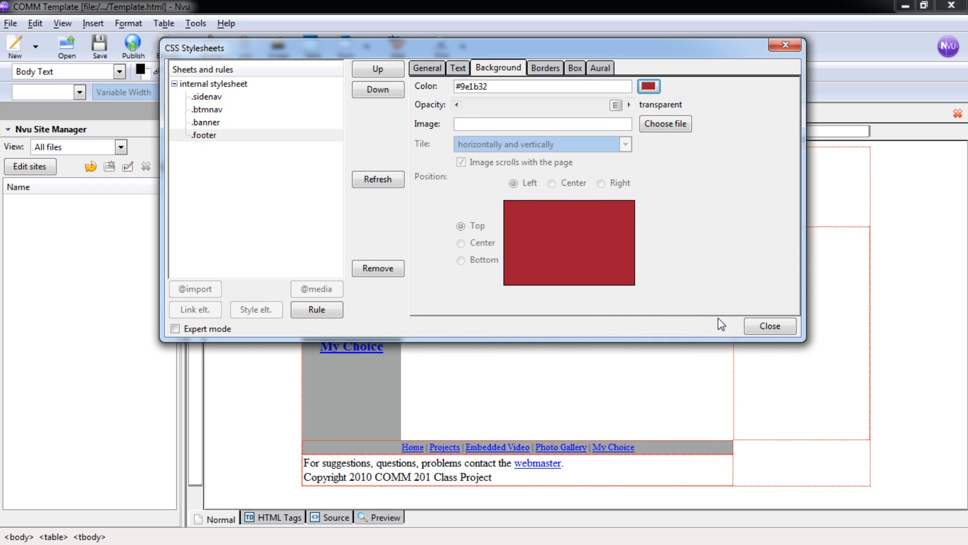
{"action": "left_click", "coordinate": [768, 332]}
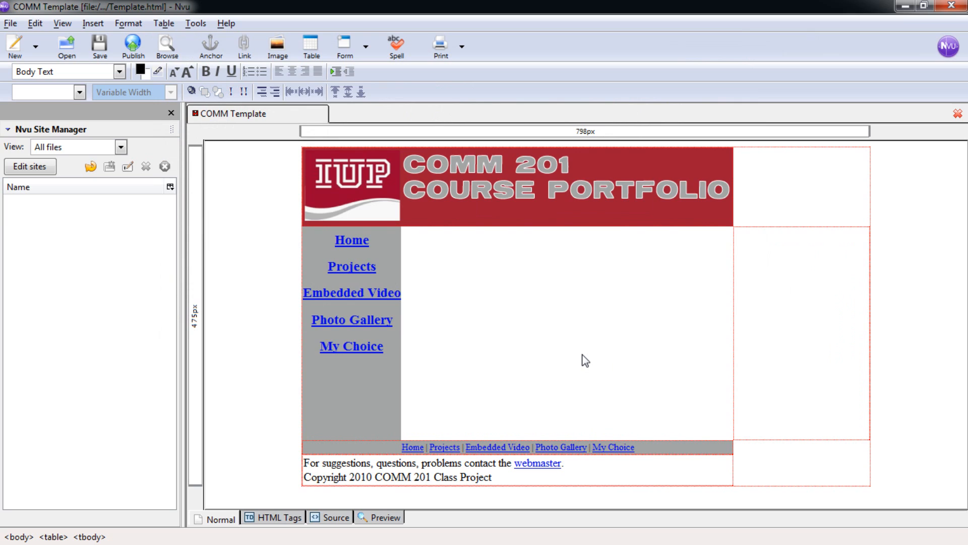
- Select the bottom contact row's <tr> and assign it the footer class
{"action": "left_click", "coordinate": [521, 478]}
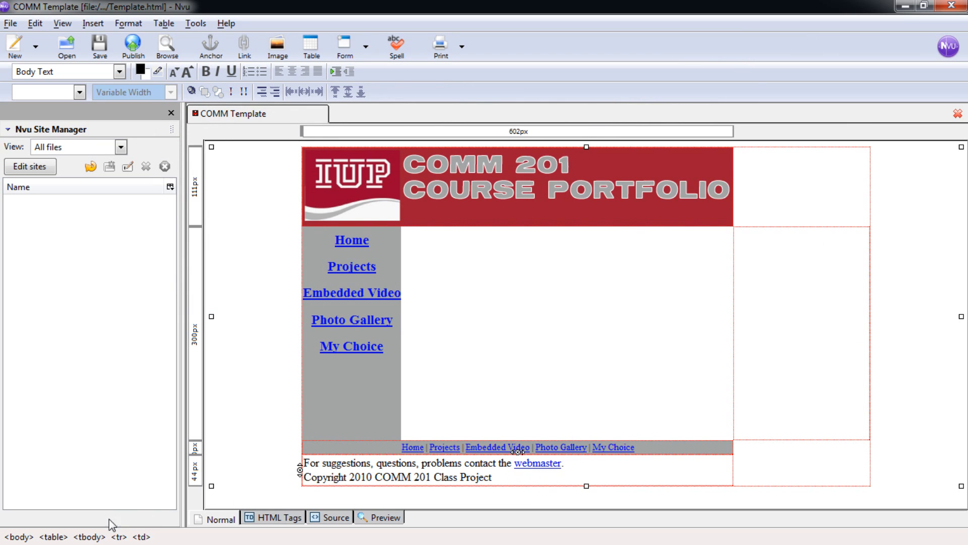
{"action": "left_click", "coordinate": [118, 537]}
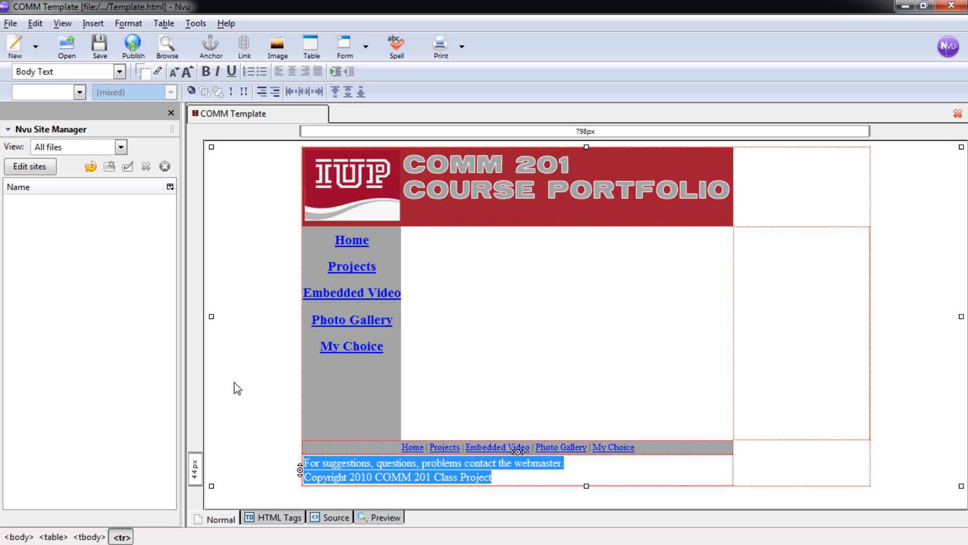
{"action": "left_click", "coordinate": [78, 92]}
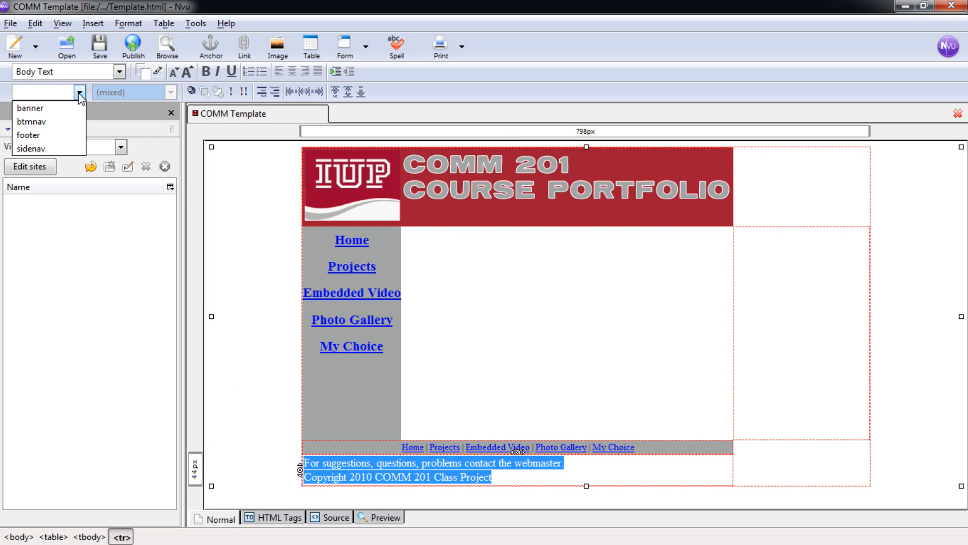
{"action": "left_click", "coordinate": [60, 133]}
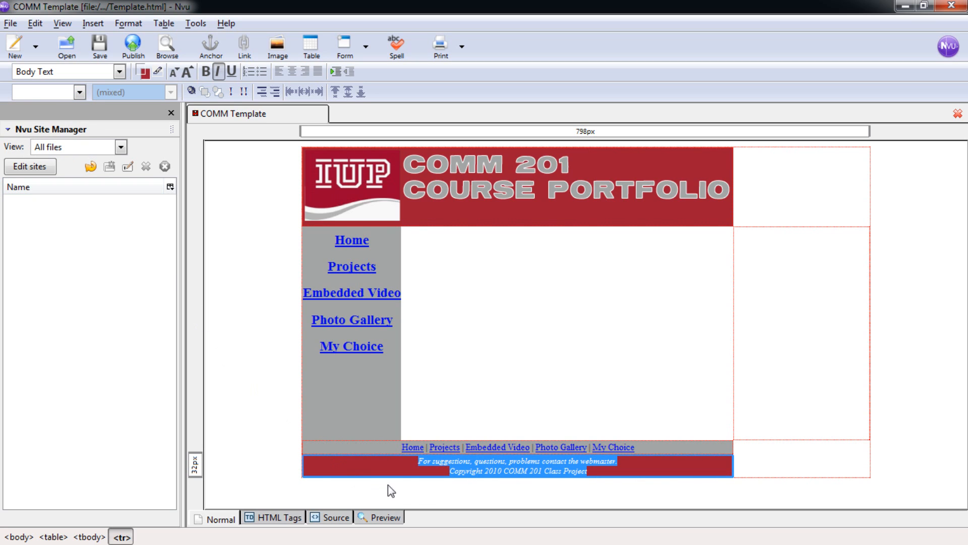
{"action": "left_click", "coordinate": [441, 488]}
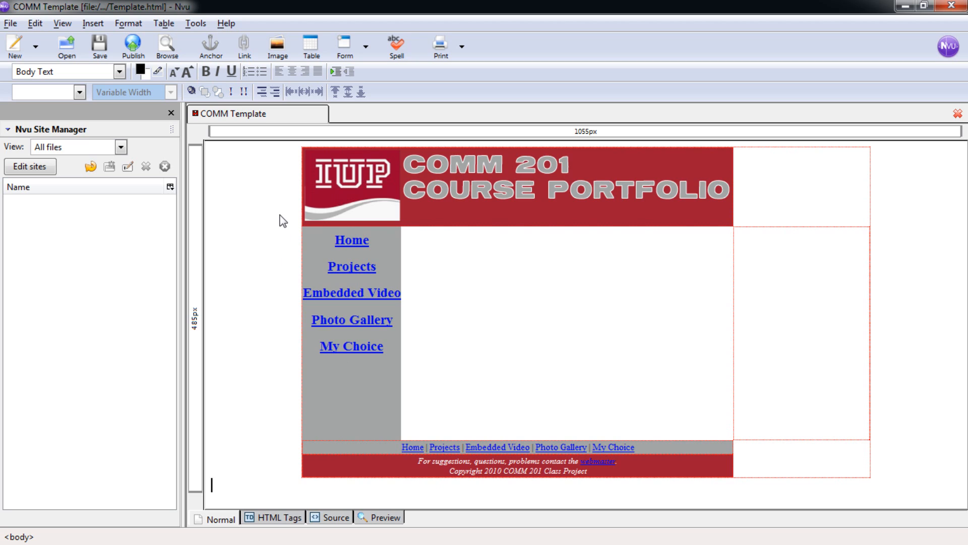
- Save the template with Ctrl+S and confirm Save is greyed out in the File menu
{"action": "key", "text": "ctrl+s"}
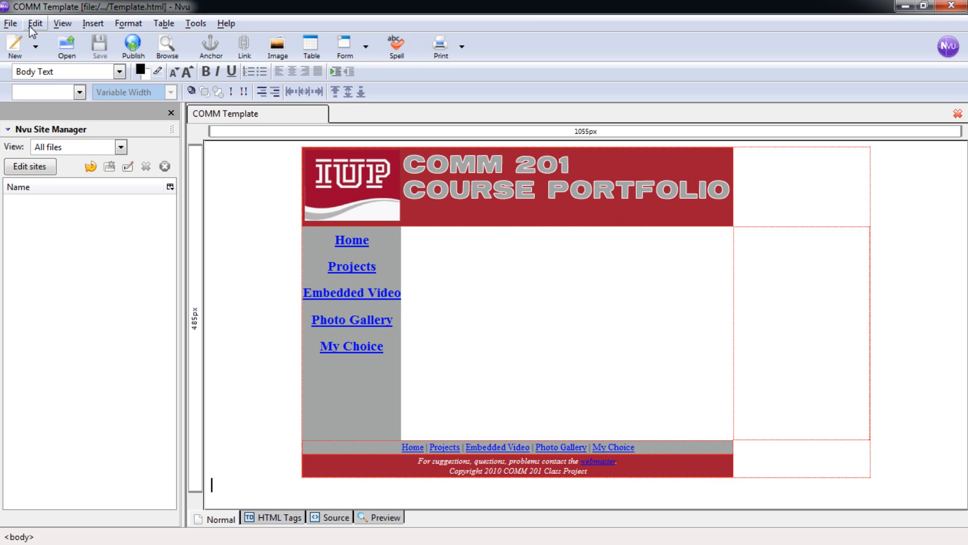
{"action": "left_click", "coordinate": [11, 23]}
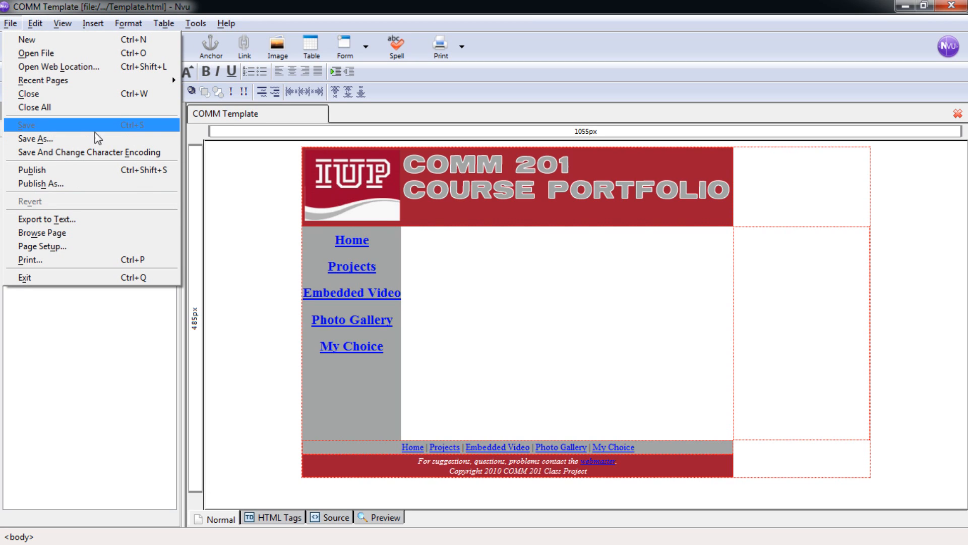
{"action": "left_click", "coordinate": [256, 295]}
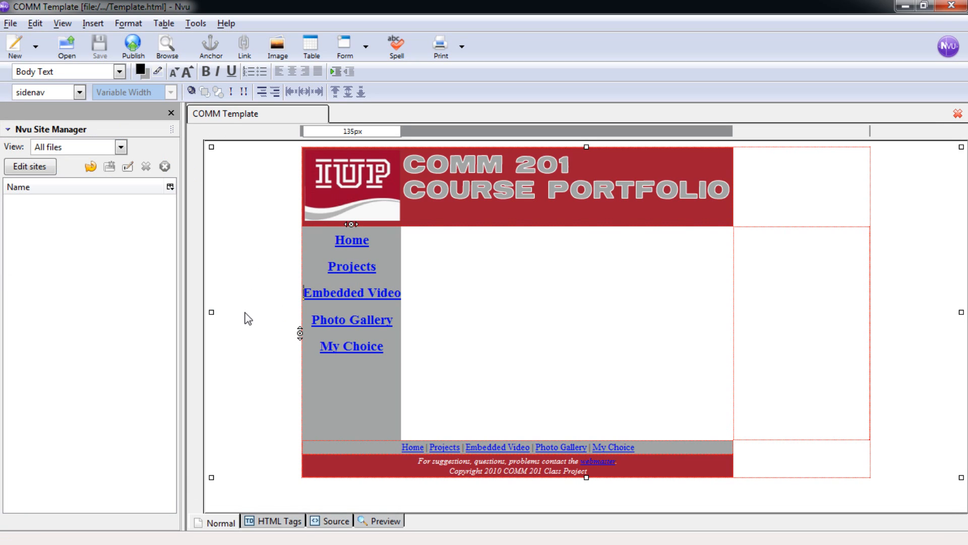